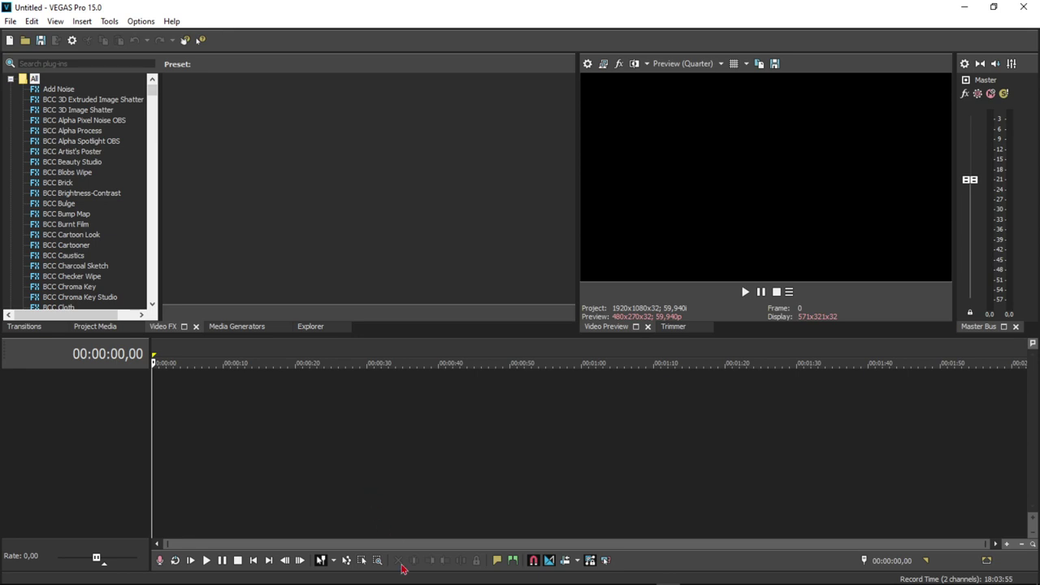
- Close the Pan/Crop window and play through the gameplay clip to review its moments
mouse_move(451, 576)
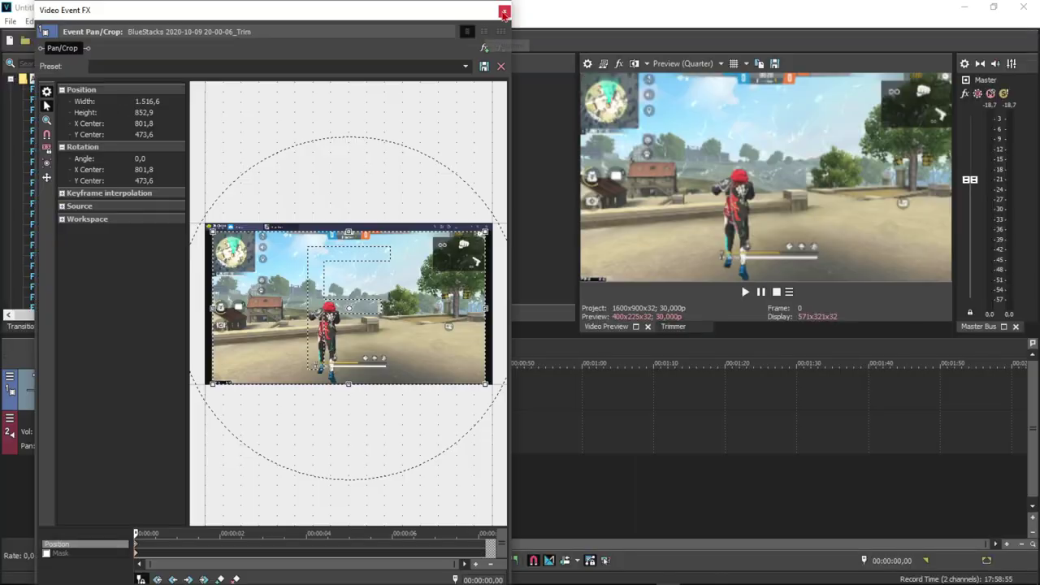
left_click(505, 13)
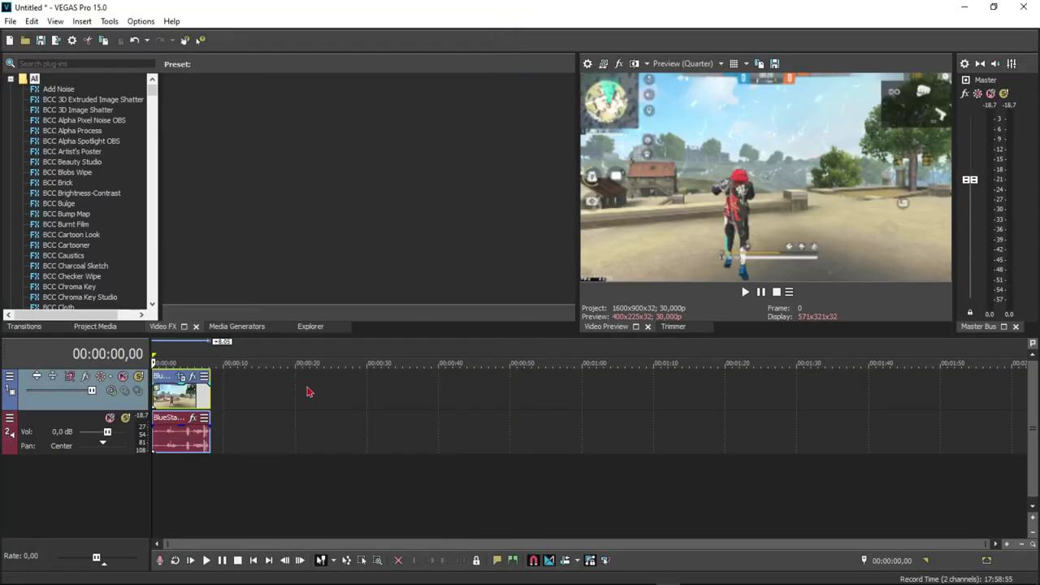
key("space")
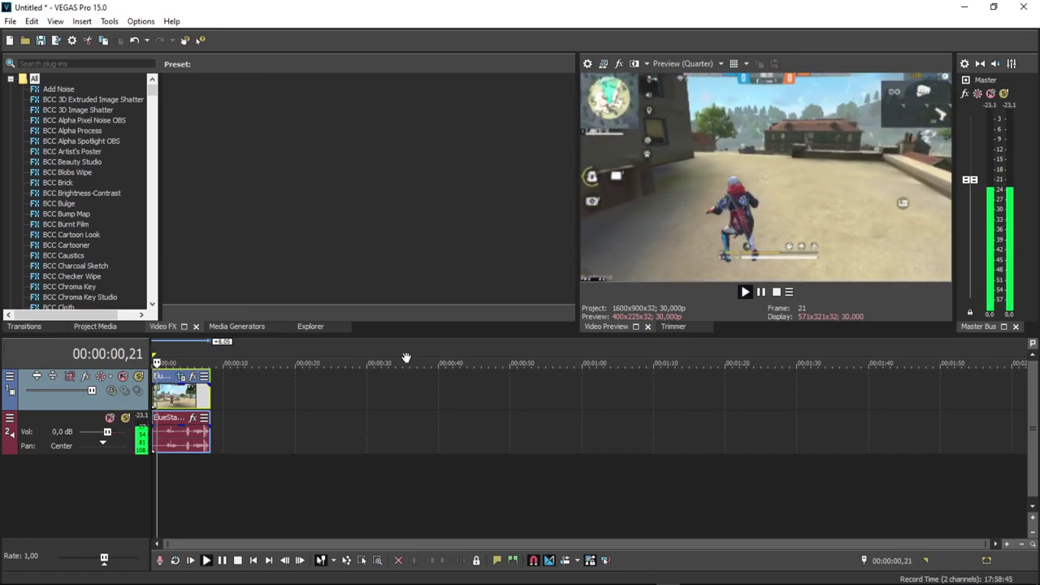
scroll(273, 392, "up", 3)
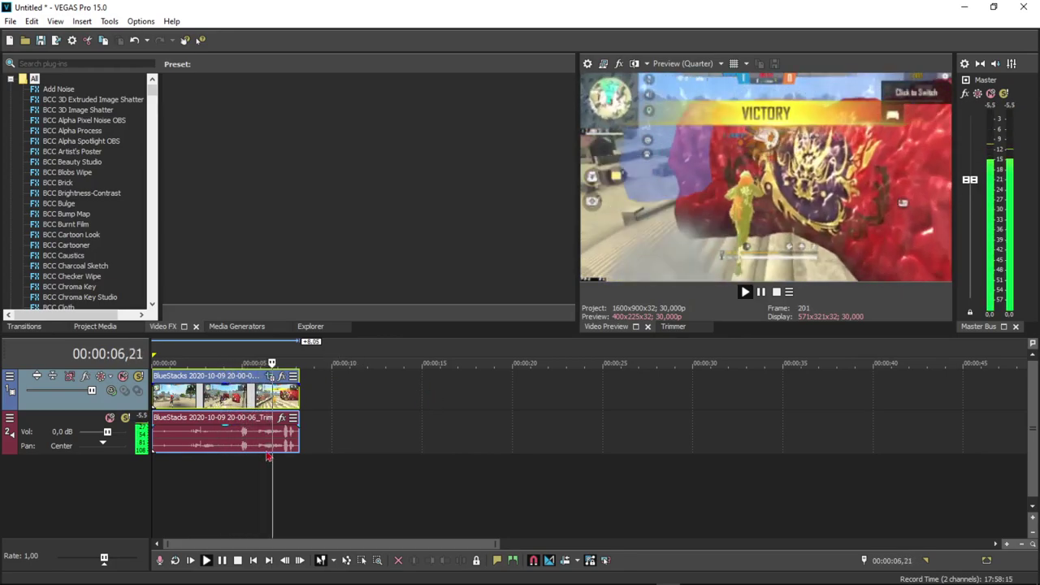
key("space")
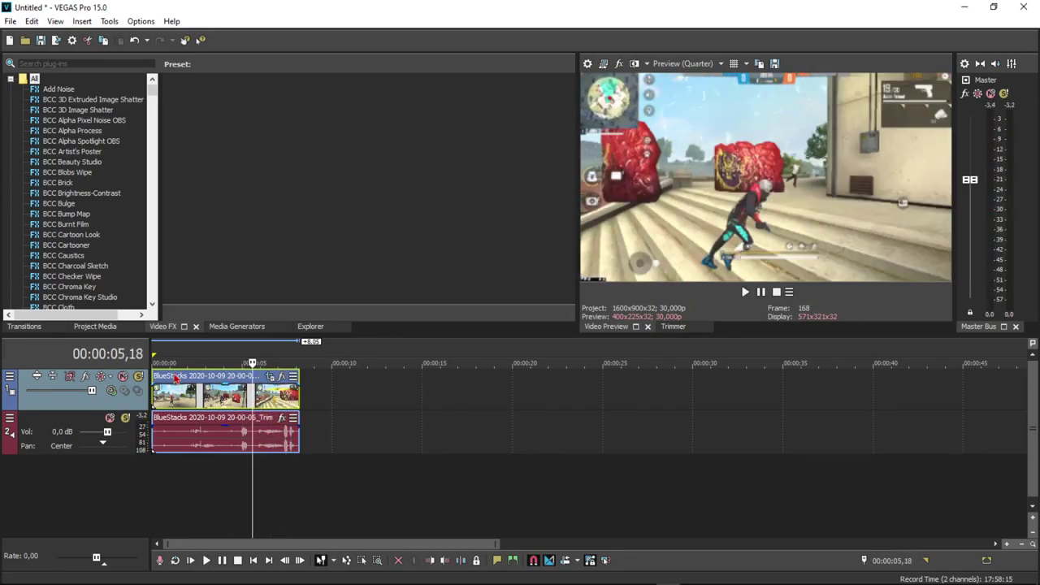
left_click(176, 382)
scroll(329, 378, "up", 3)
key("space")
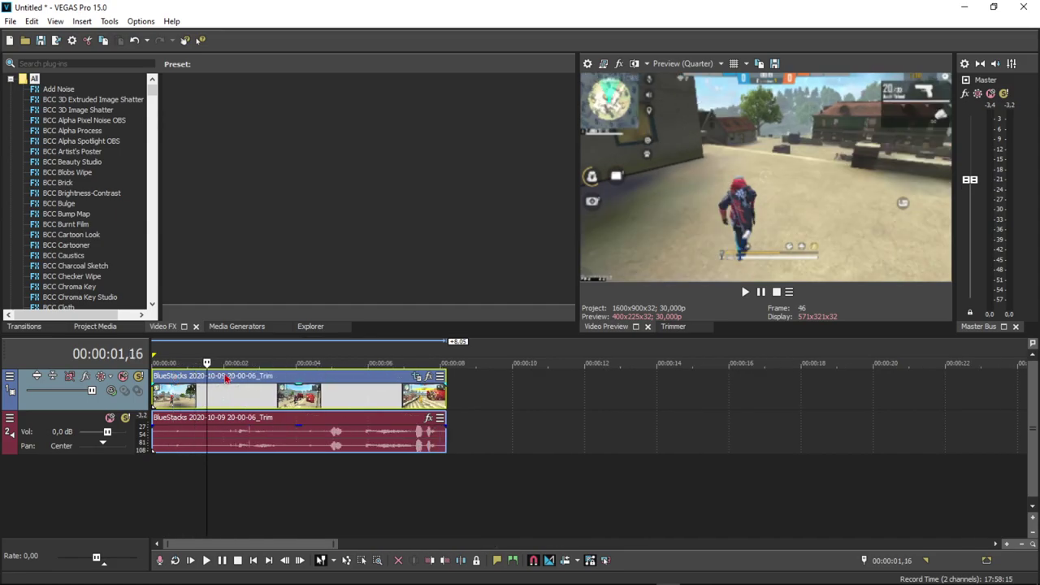
key("Return")
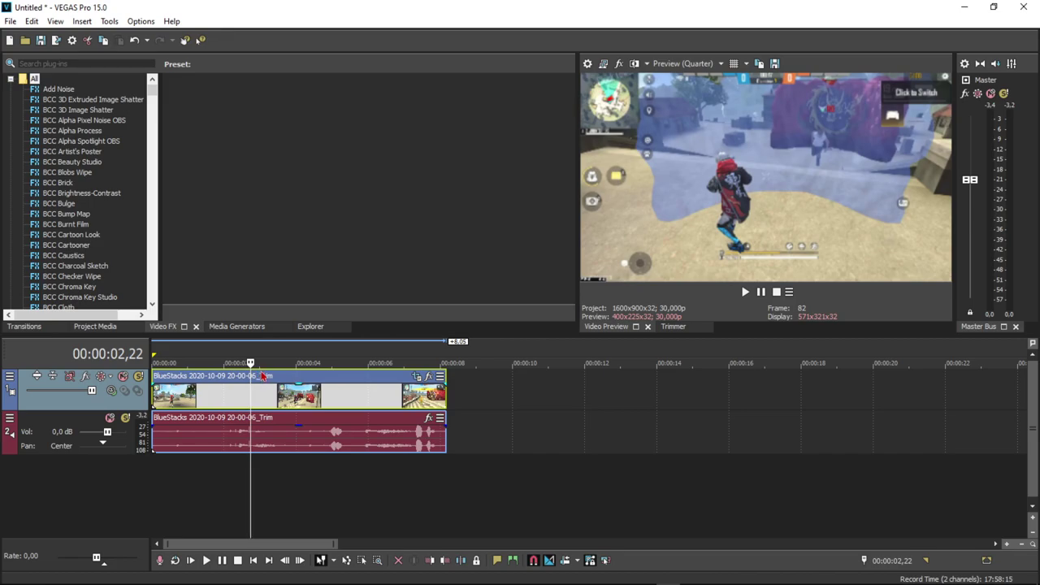
- Split a very short piece off the clip at about 00:00:03,27 and move the remainder to start at about 00:00:05,23
left_click(260, 376)
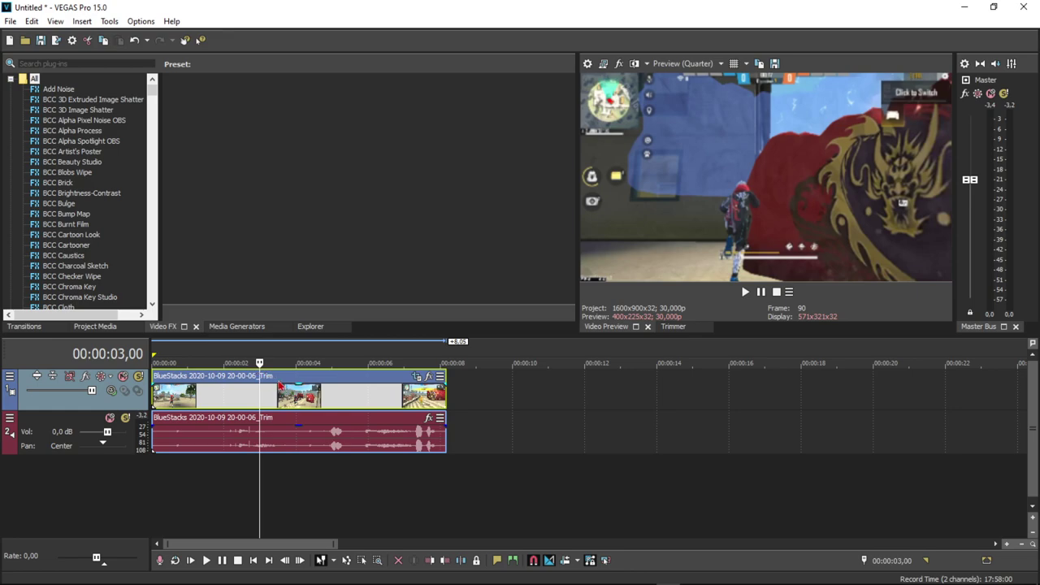
left_click(276, 375)
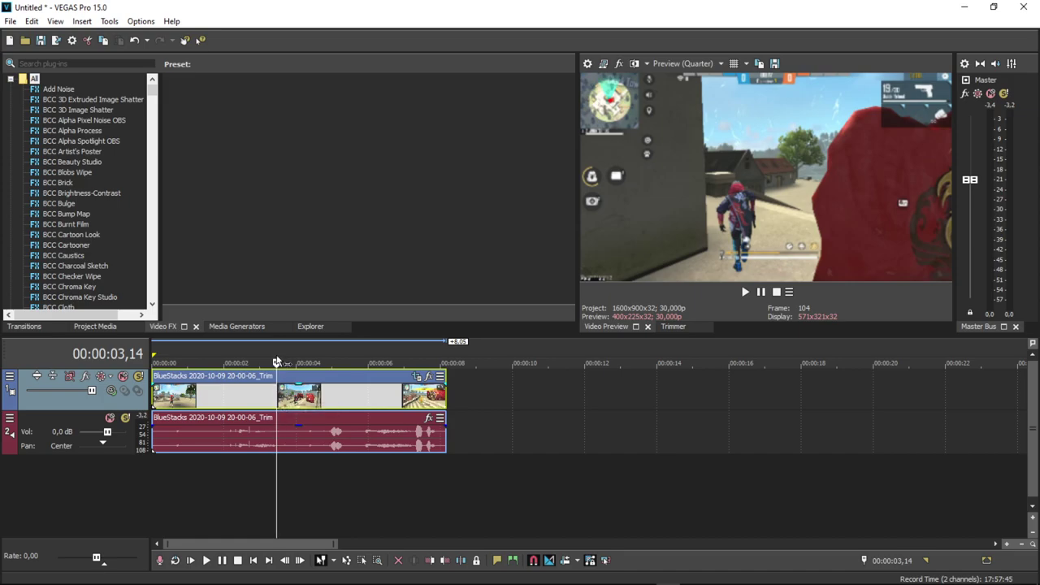
left_click(264, 360)
scroll(292, 380, "up", 3)
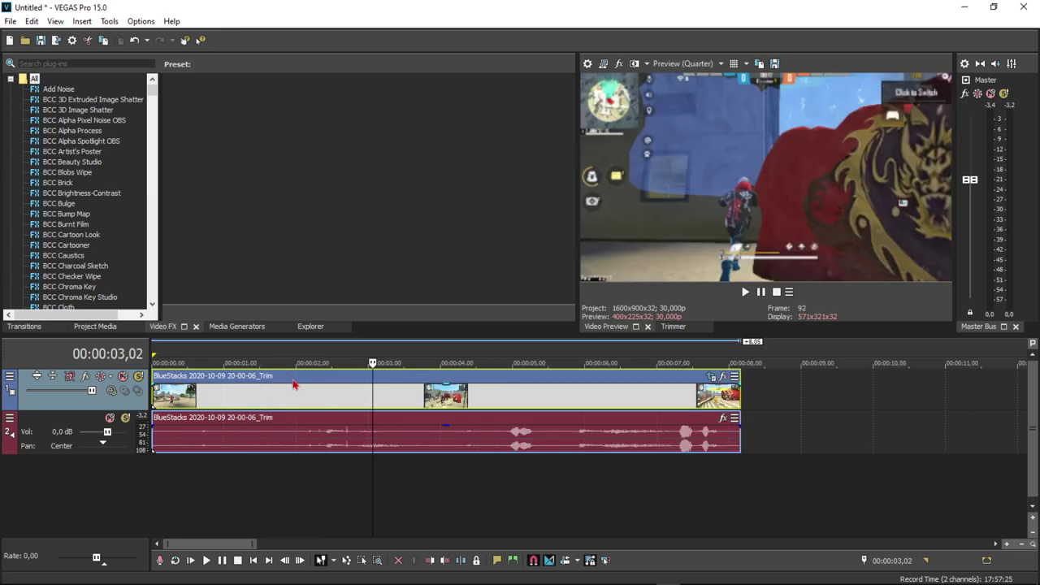
left_click(388, 391)
left_click(491, 388)
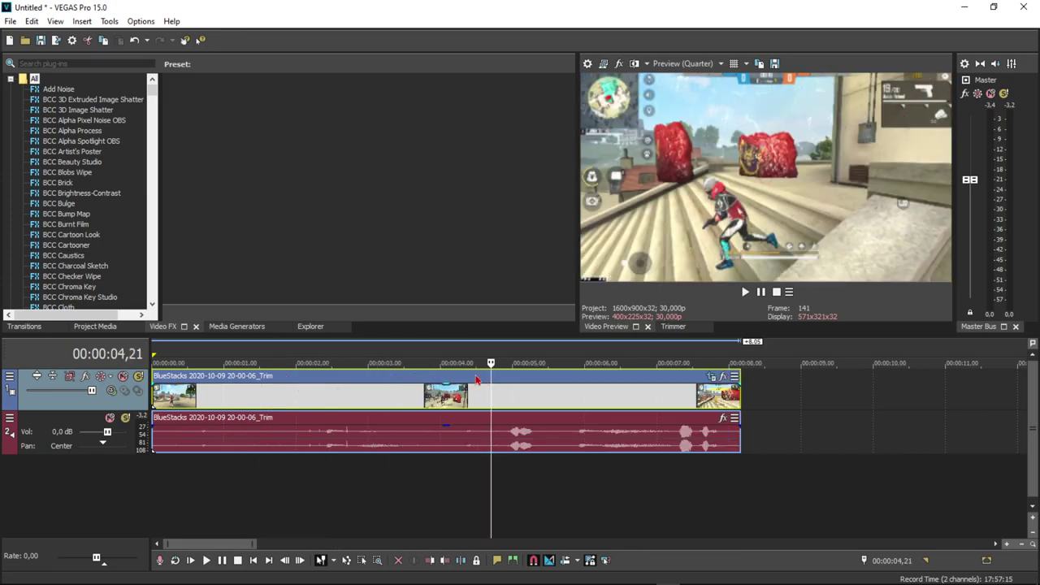
left_click(474, 379)
left_click(466, 378)
left_click(455, 378)
left_click_drag(449, 379, 431, 372)
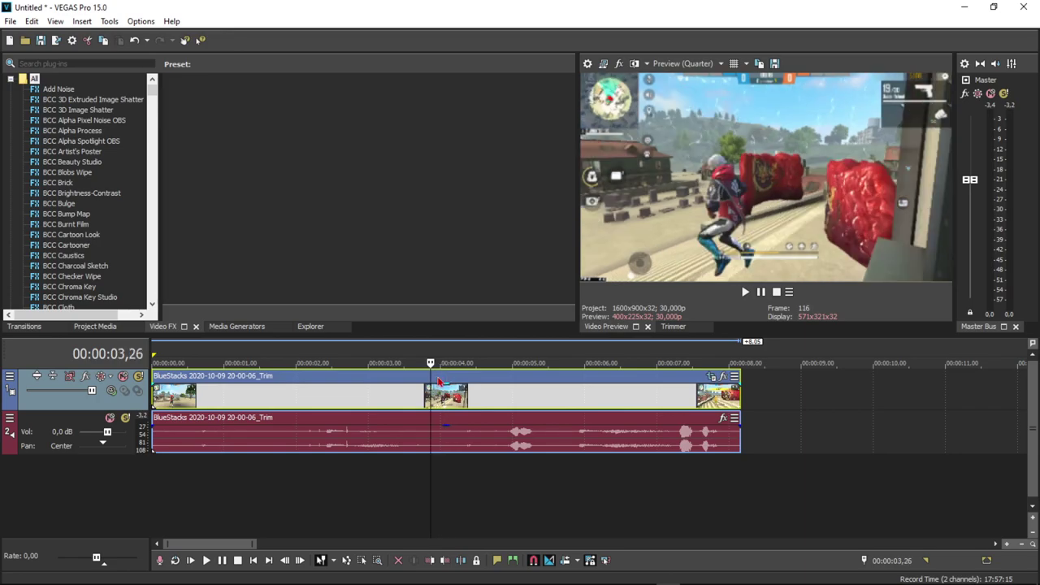
key("s")
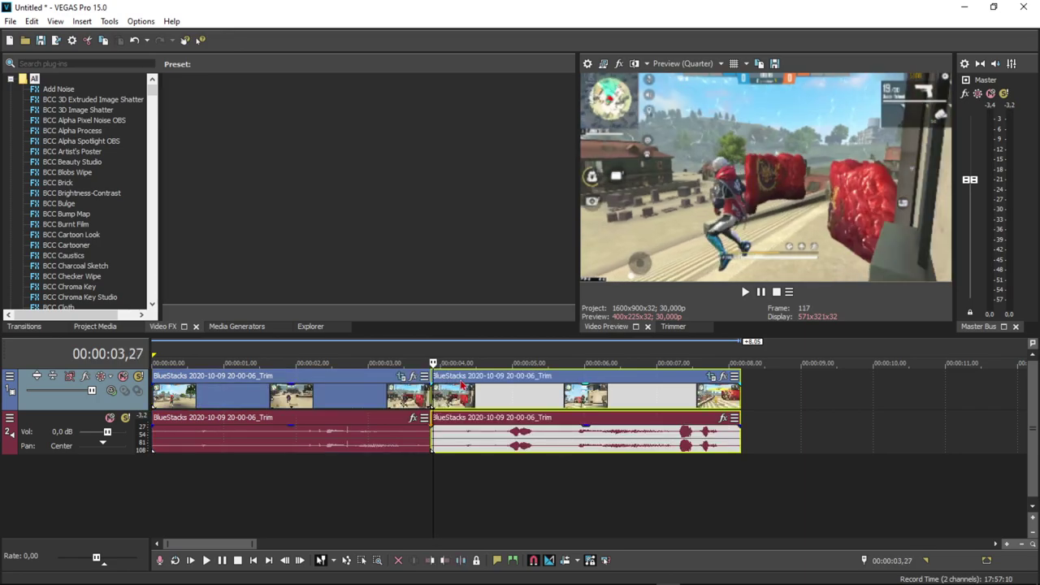
left_click_drag(462, 389, 598, 389)
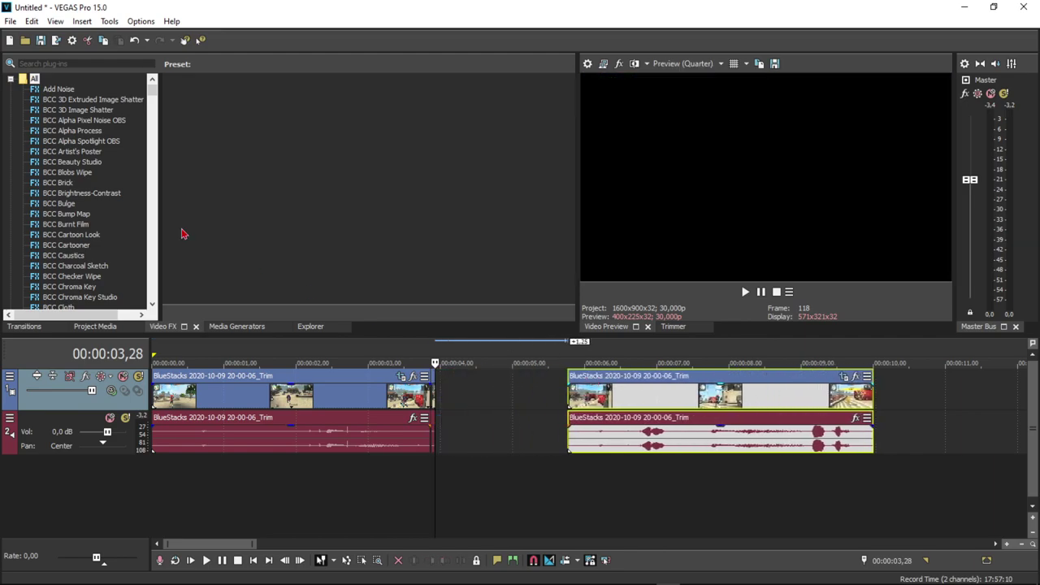
- Apply the Twixtor preset 0,2 to the short piece at the split and stretch that piece to fill the gap
left_click_drag(154, 97, 151, 260)
left_click(49, 163)
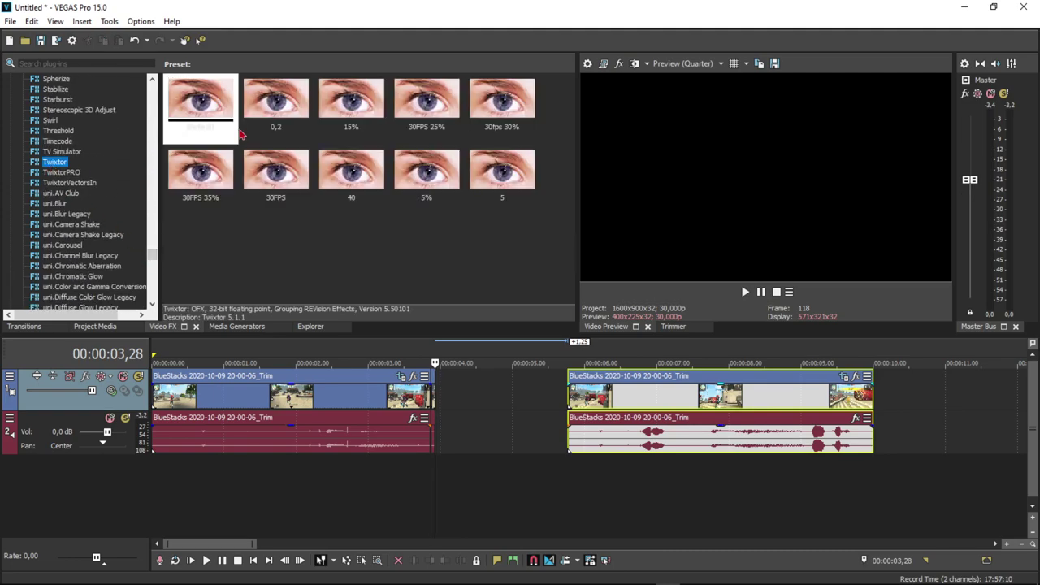
left_click(272, 107)
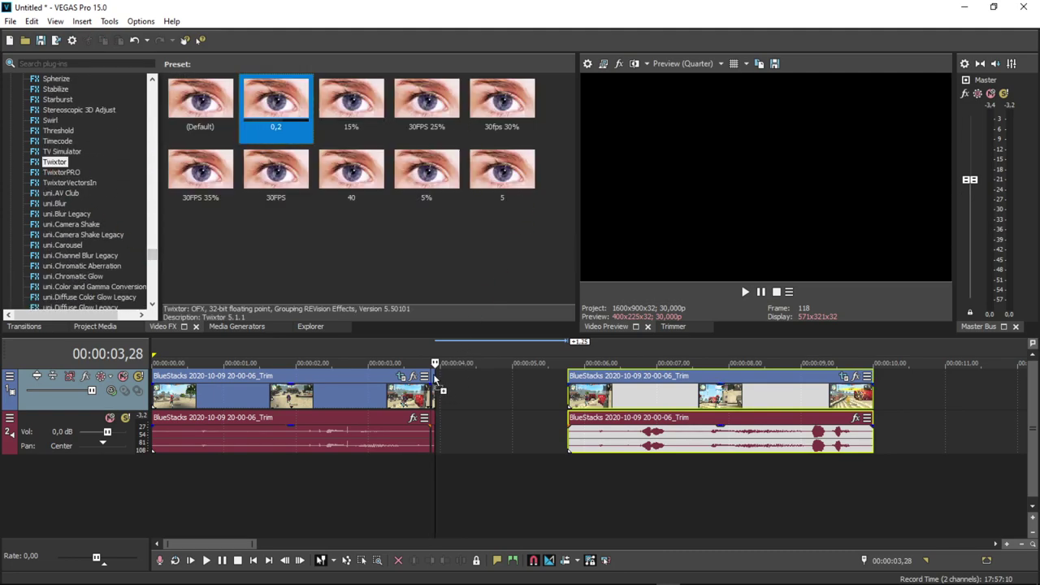
left_click_drag(436, 378, 440, 373)
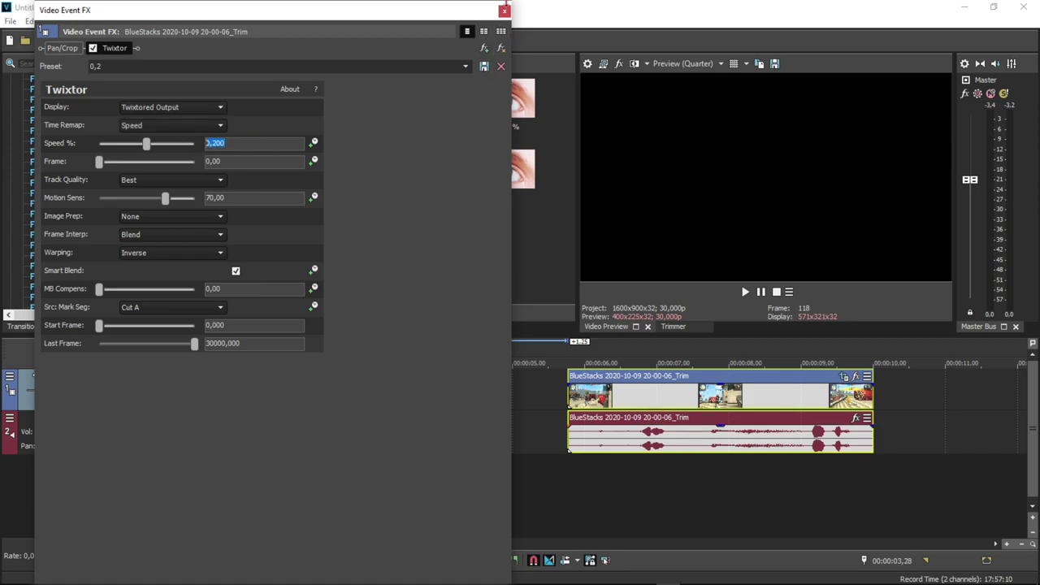
left_click(508, 10)
left_click_drag(435, 377, 427, 352)
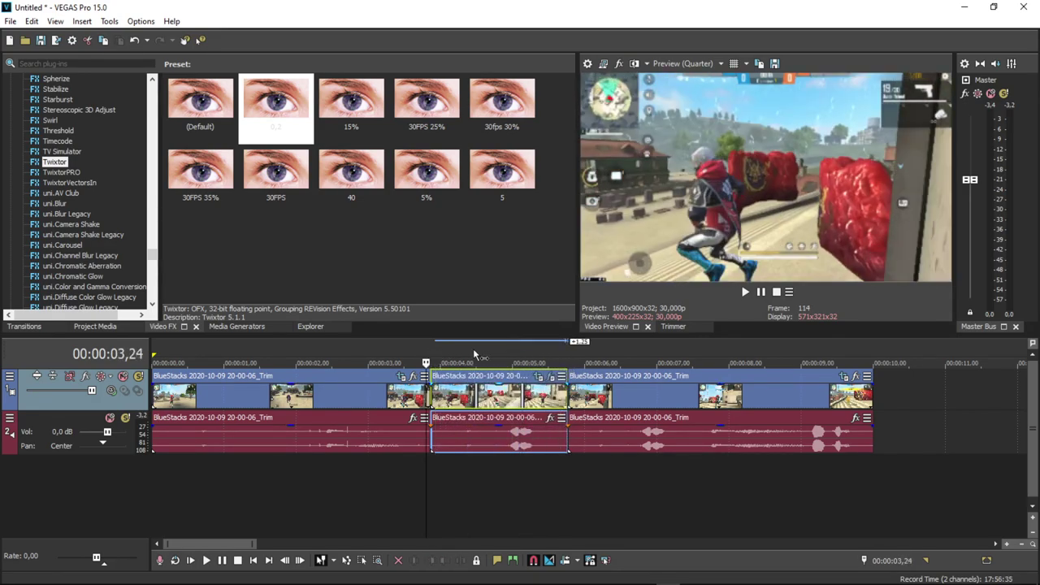
left_click(568, 355)
- Insert a new video track and place a copy of the slowed middle clip on it, directly above the original
right_click(87, 477)
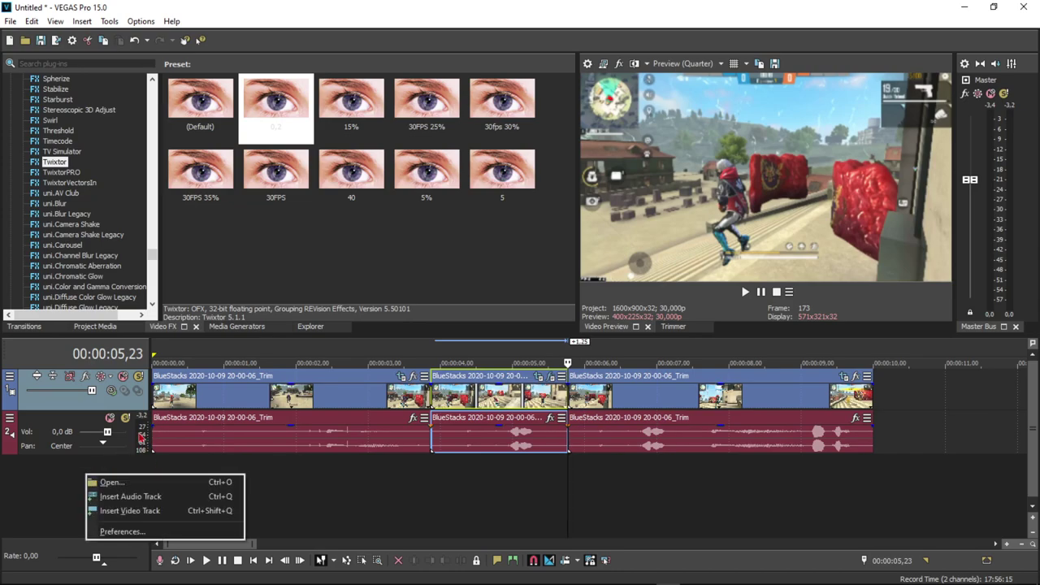
left_click(130, 511)
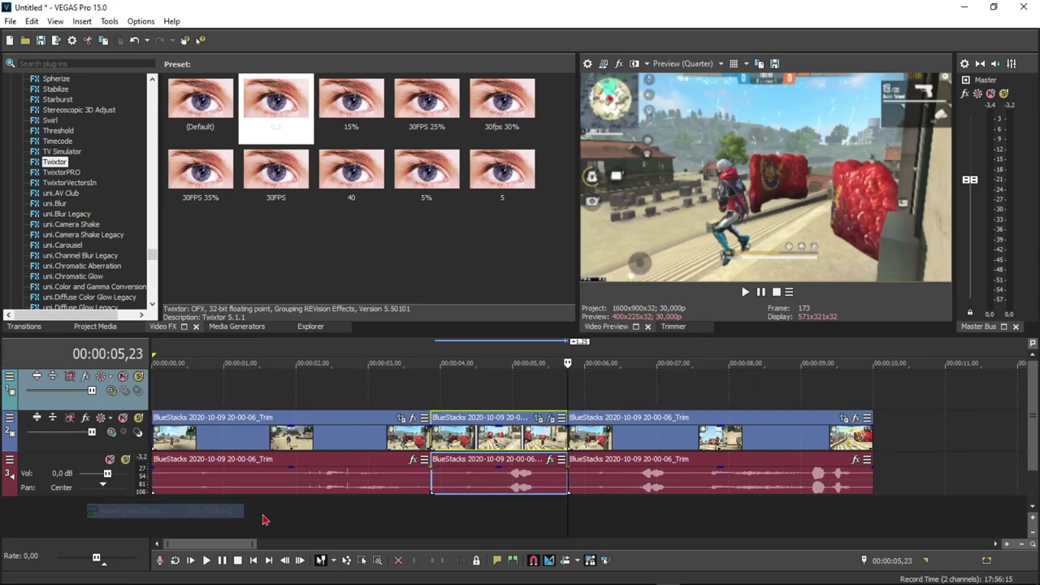
left_click(488, 424)
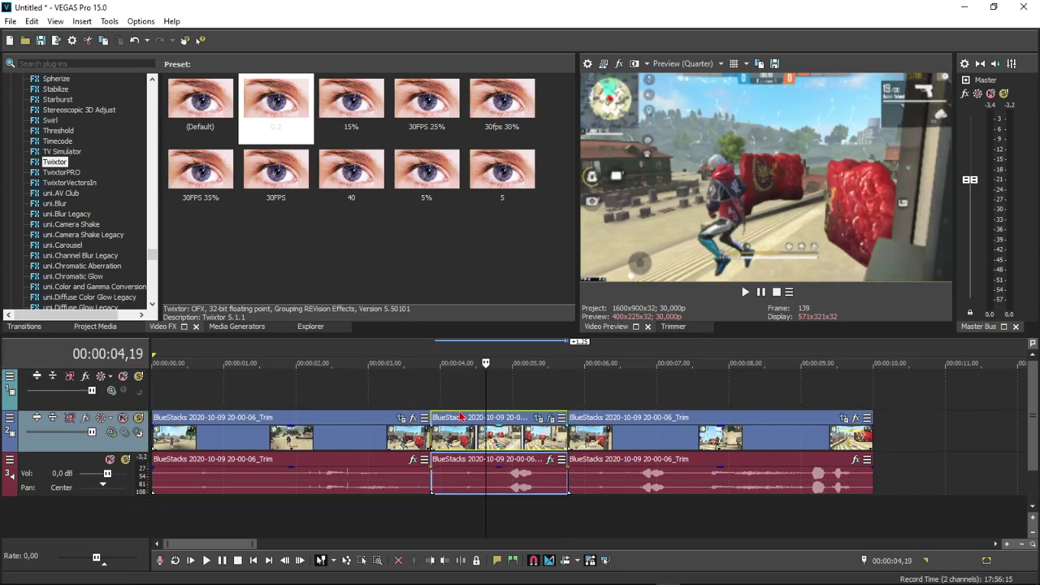
left_click(465, 413)
left_click(469, 419)
left_click(504, 418)
left_click(456, 393)
left_click(424, 394)
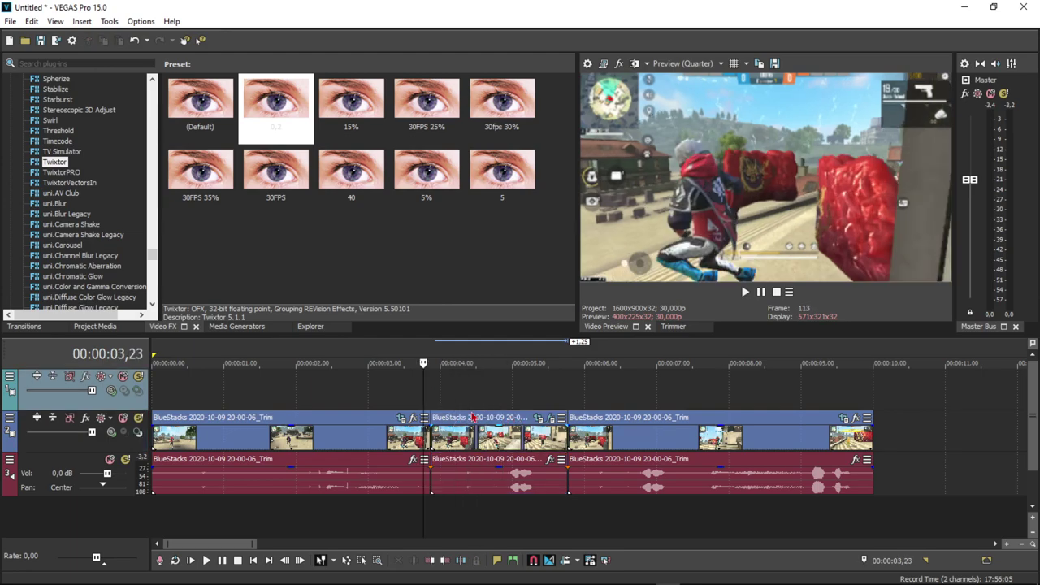
left_click(471, 420)
left_click_drag(481, 422, 486, 400)
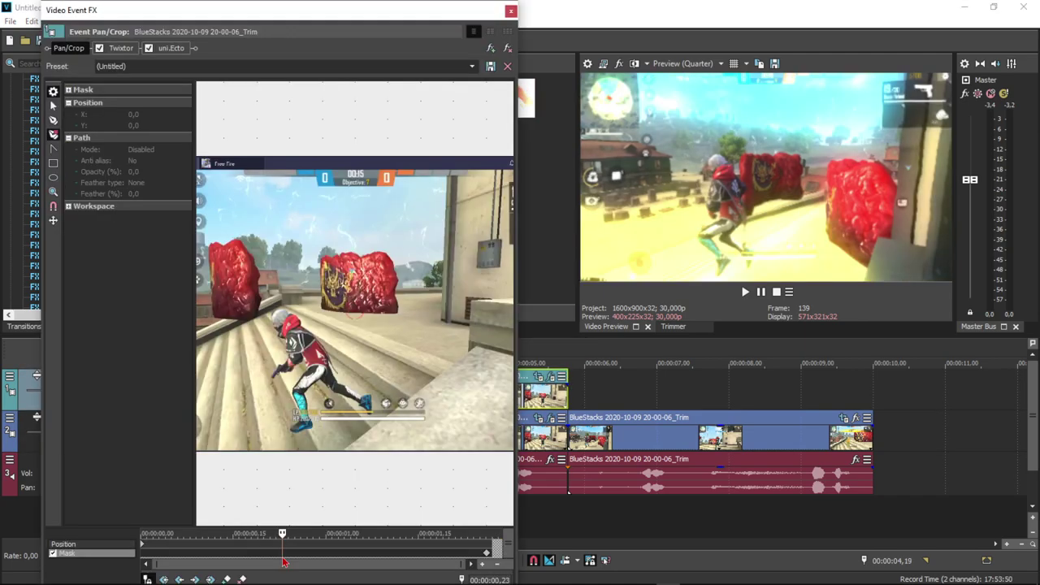
- Review the mask of the upper-track clip in Pan/Crop at different times and close the window
left_click(271, 554)
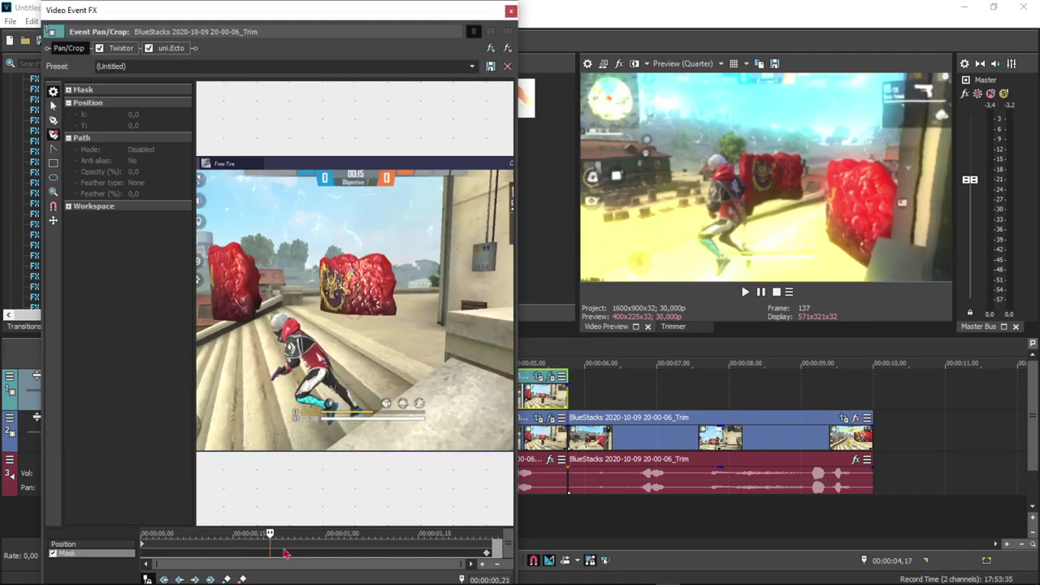
left_click(511, 12)
left_click(516, 363)
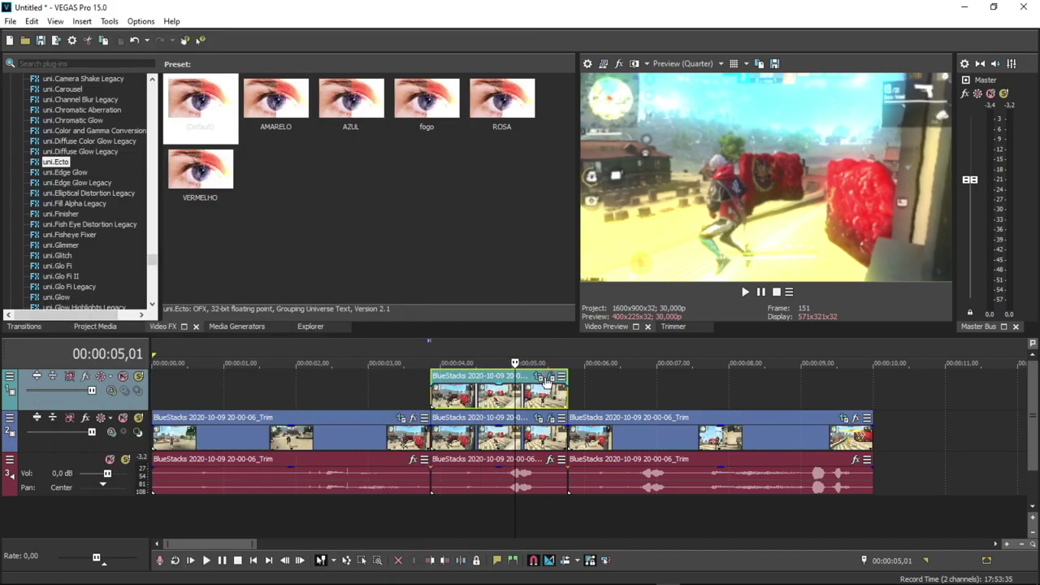
left_click(539, 377)
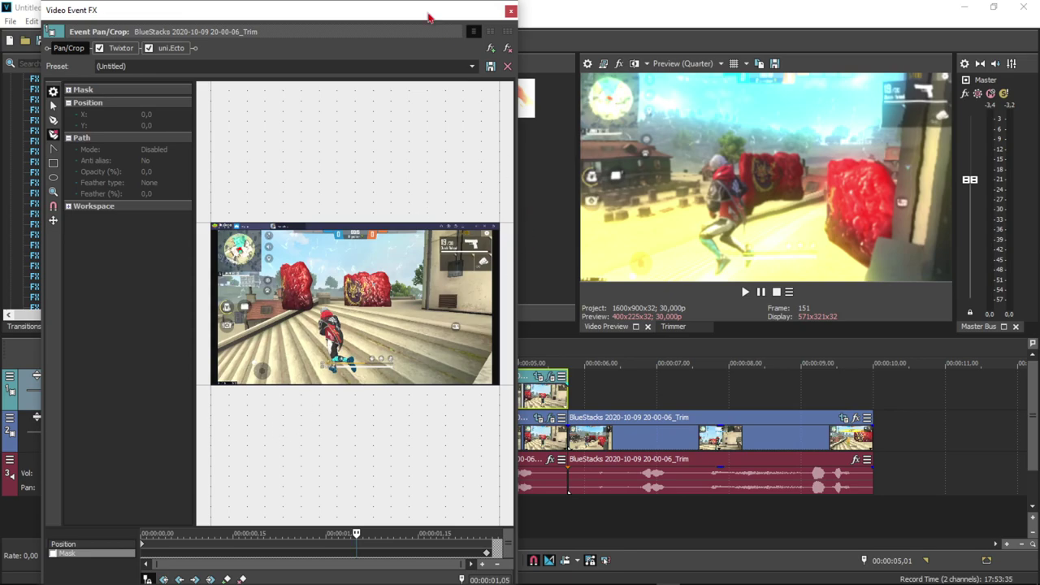
left_click(511, 12)
- Split the last clip at about 00:00:09,08 and delete everything after that point
left_click(633, 431)
key("space")
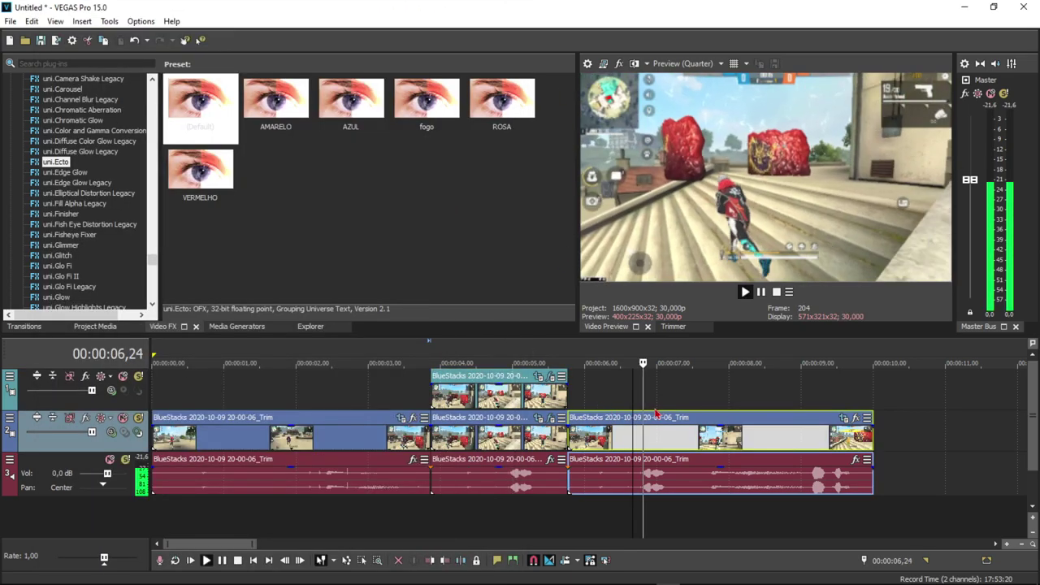
left_click(821, 420)
key("space")
key("s")
key("Delete")
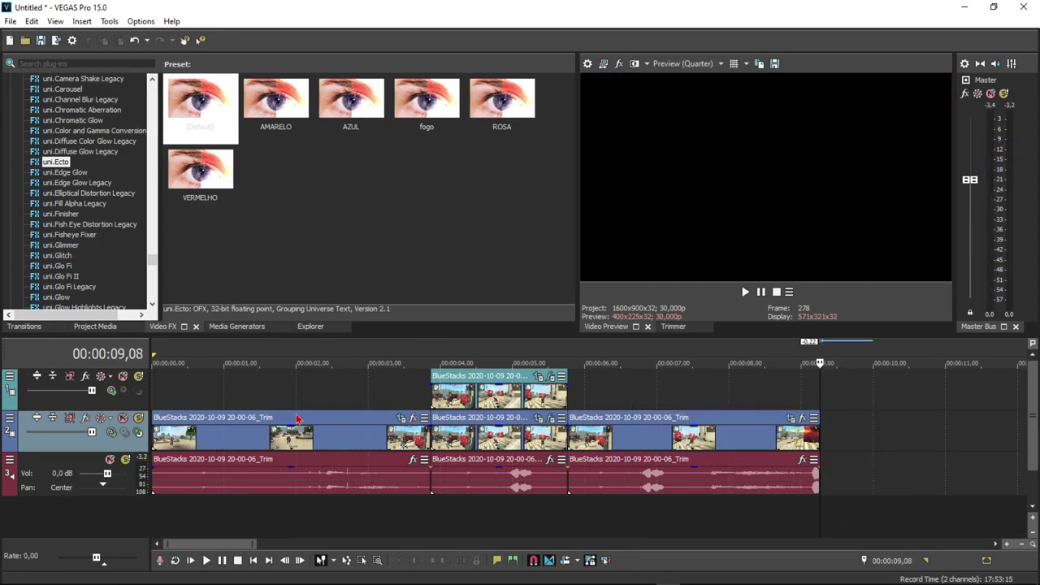
- Split the first clip at about 00:00:02,01 and delete the part before it
left_click(285, 406)
left_click(298, 429)
key("s")
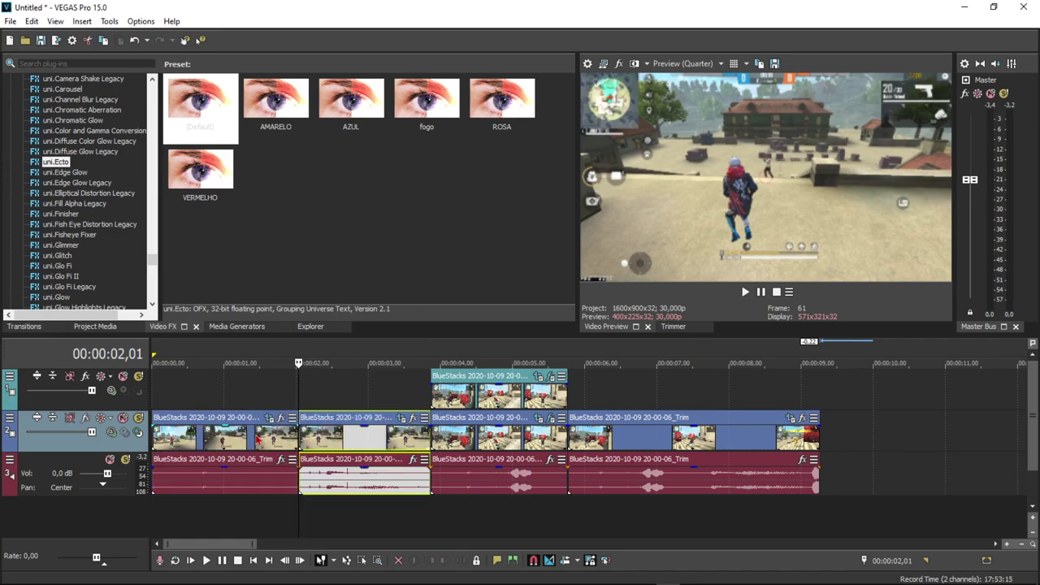
left_click(255, 429)
key("Delete")
- Mark the remaining clips from 00:00:02,01 to 00:00:09,08 as the render range and render them as animação neon.mp4
scroll(558, 382, "down", 2)
left_click_drag(598, 353, 250, 354)
left_click(55, 40)
type("nnimação neon")
key("Return")
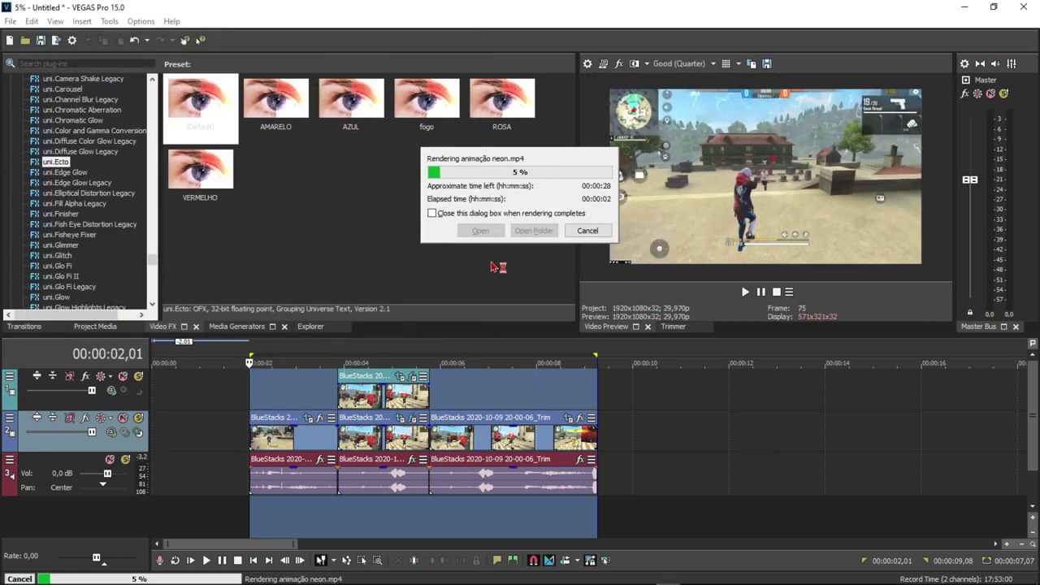
- Place the rendered animação neon clip at the start of an empty timeline and delete its audio
left_click_drag(262, 105, 521, 139)
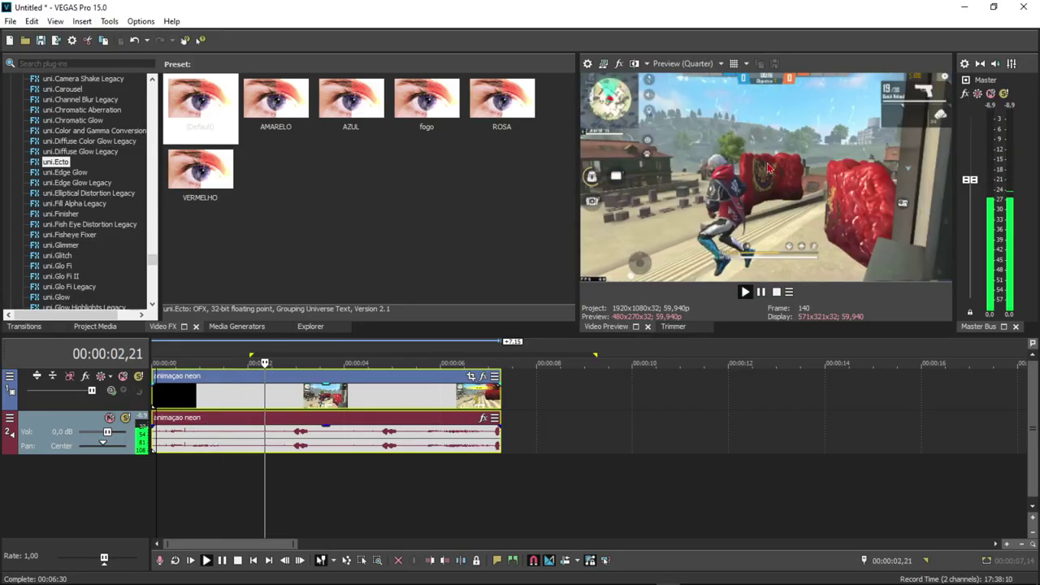
left_click(377, 439)
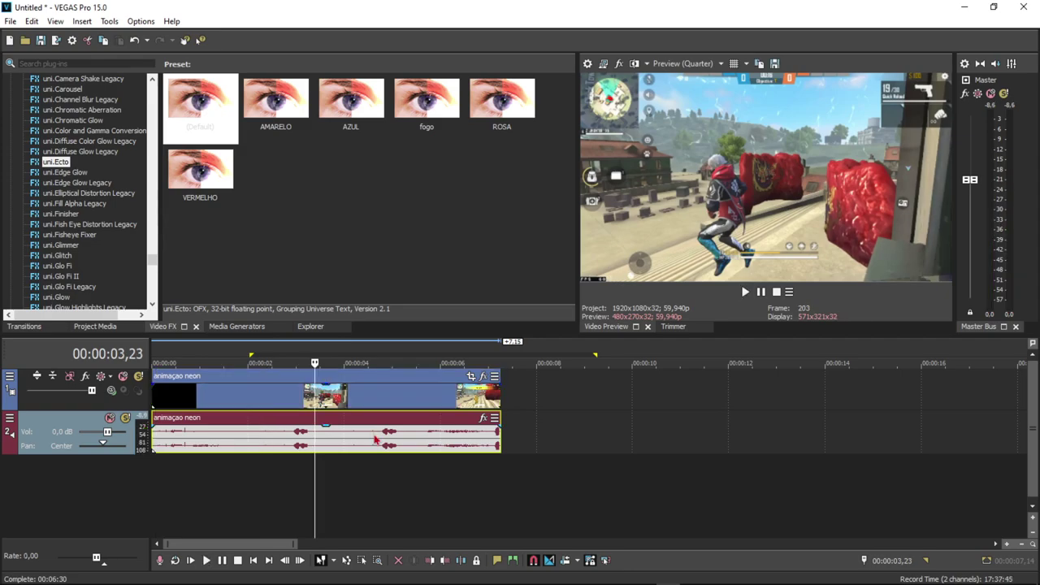
key("Delete")
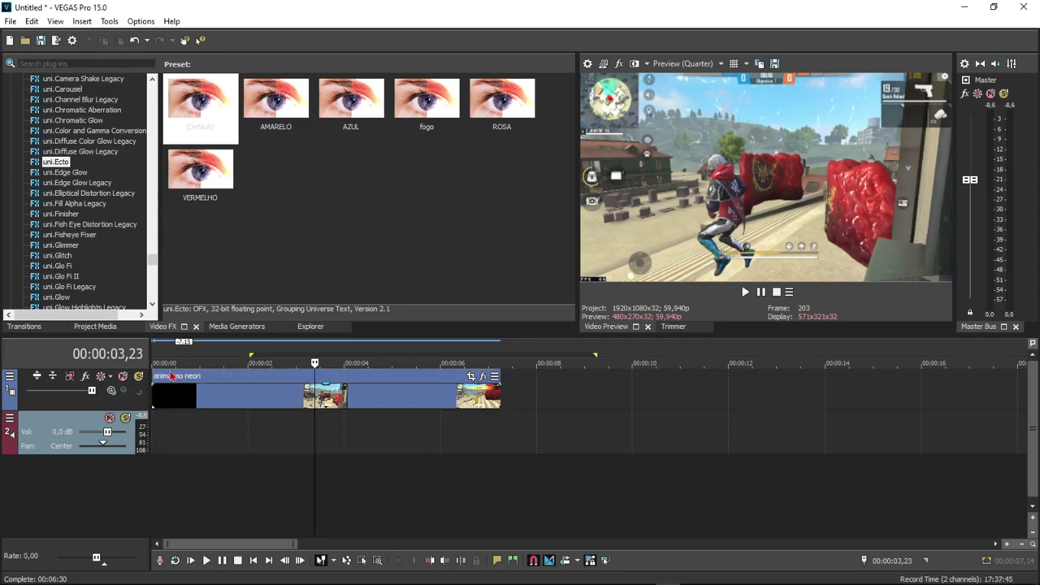
- Place a marker at 00:00:01,52, where the frozen moment begins, and split the animação neon clip there
left_click(157, 369)
key("space")
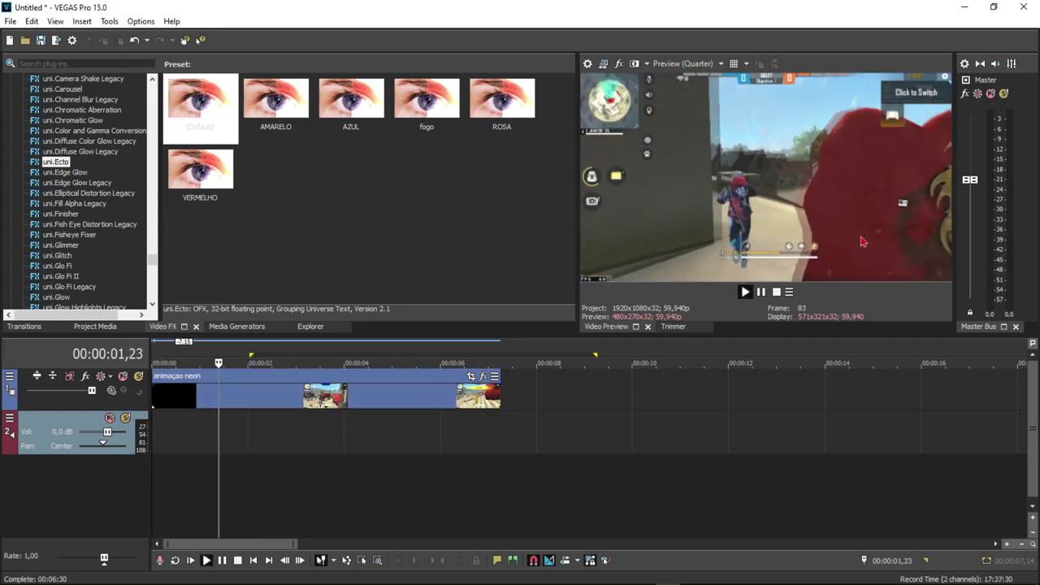
left_click(251, 379)
scroll(252, 379, "up", 3)
key("Left")
key("Left")
key("Left")
key("Left")
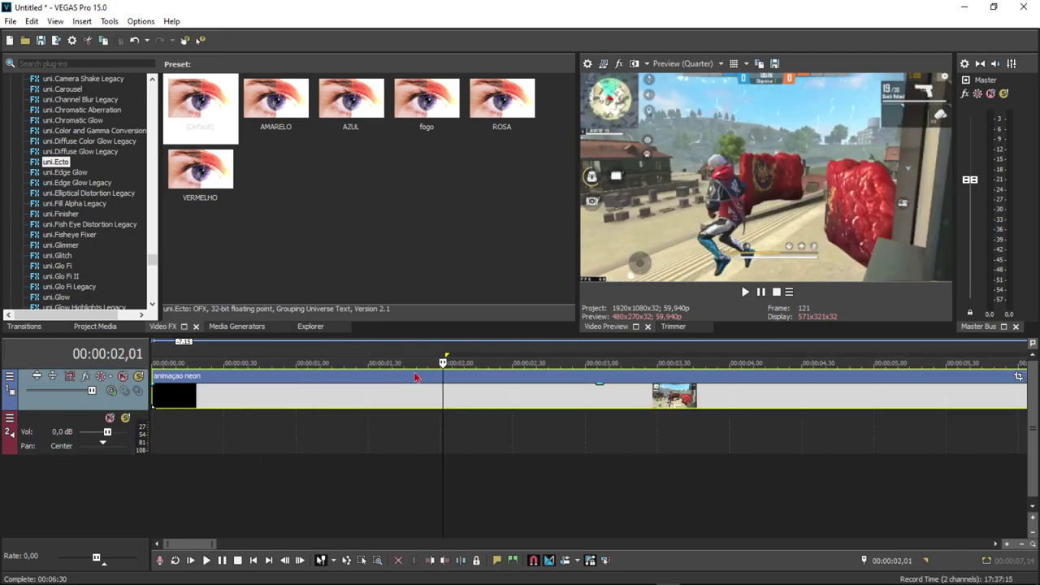
key("Left")
key("Left")
key("Left")
key("Left")
key("Left")
key("Left")
key("Left")
key("Left")
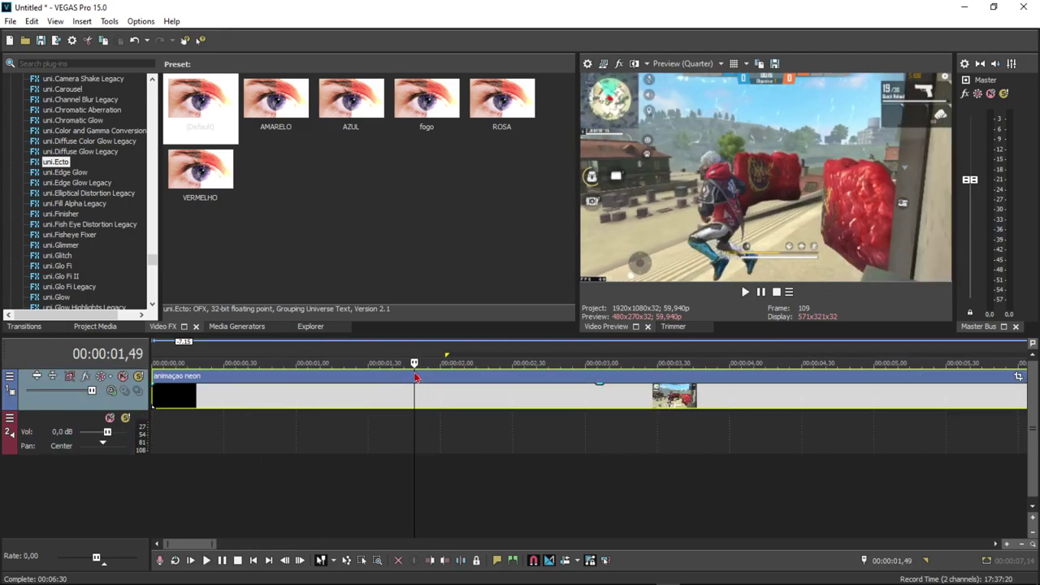
key("Right")
key("Right")
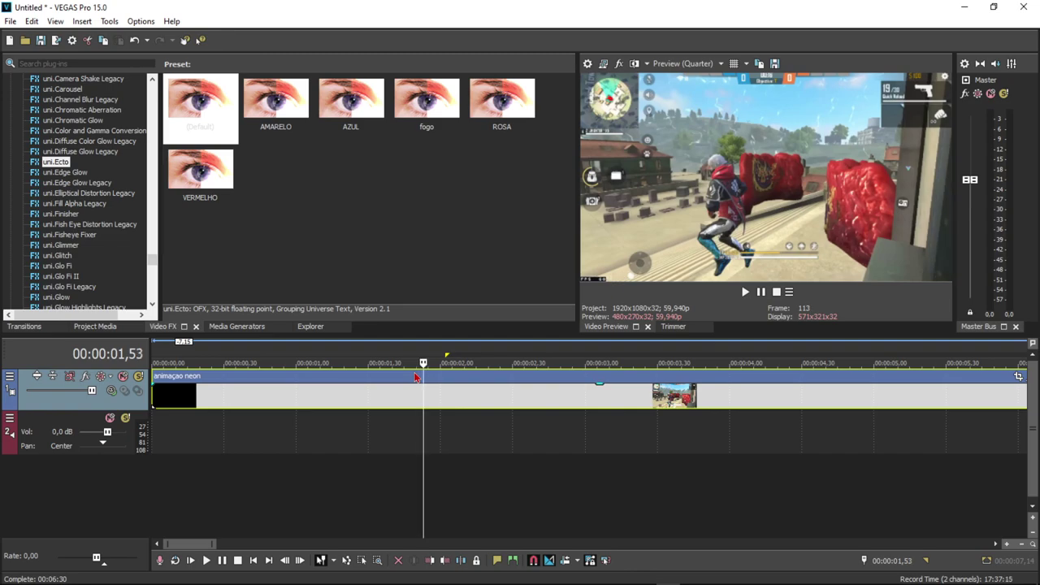
key("m")
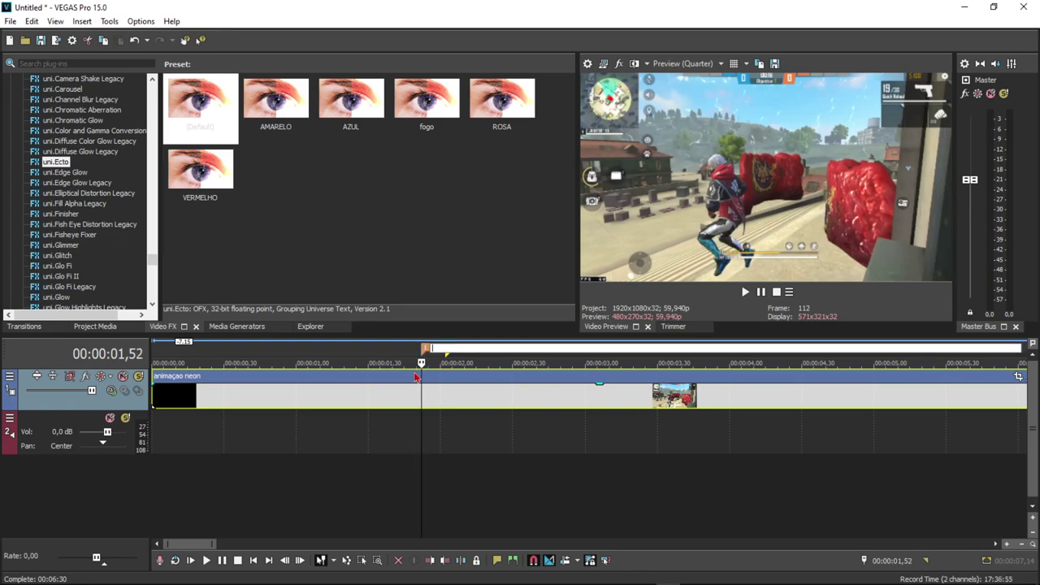
key("Return")
key("s")
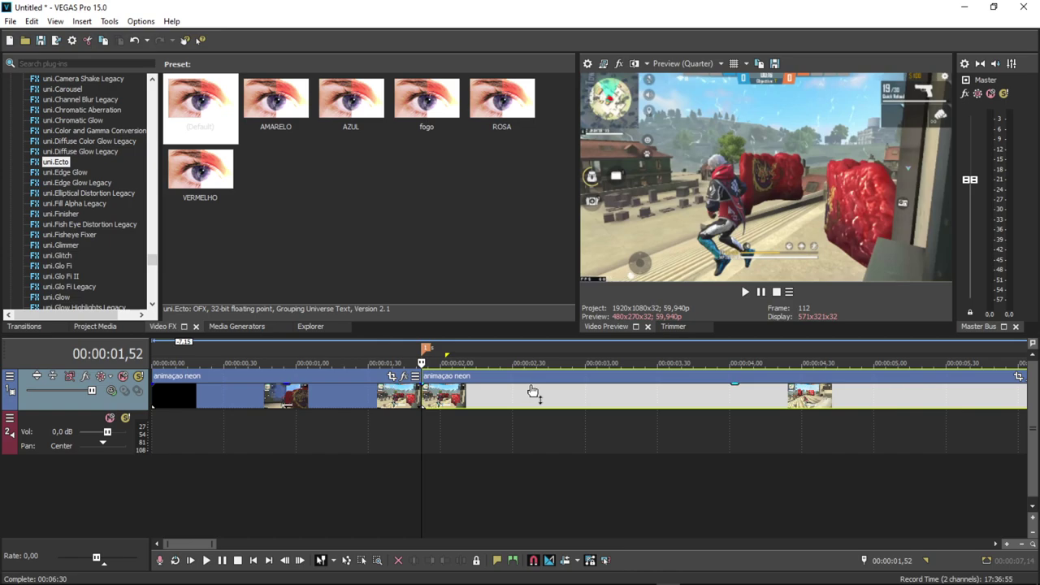
- Split the second animação neon clip at 00:00:03,44, where the frozen moment ends
key("space")
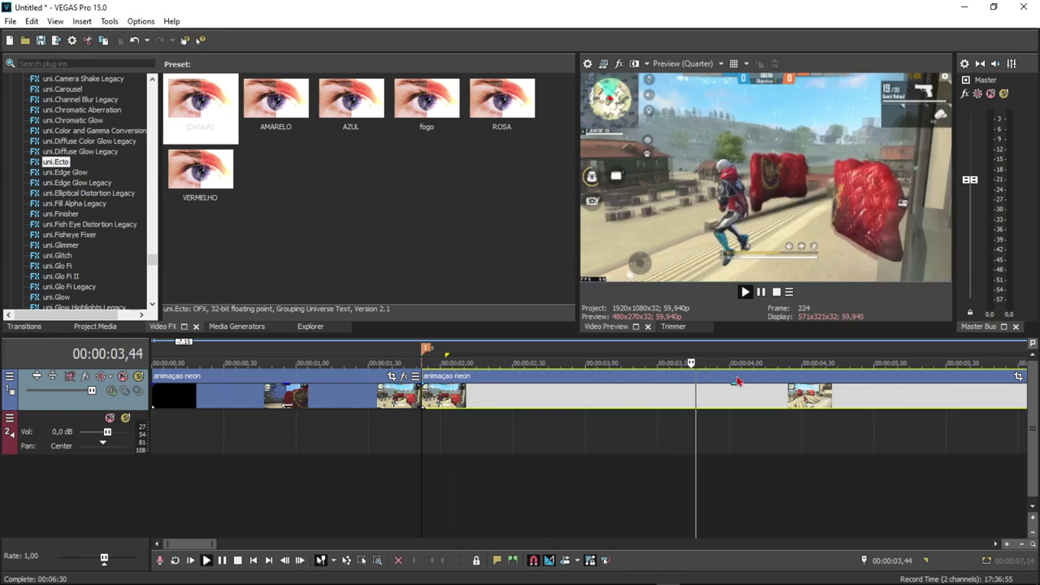
key("Return")
left_click(736, 380)
left_click(721, 378)
left_click(711, 376)
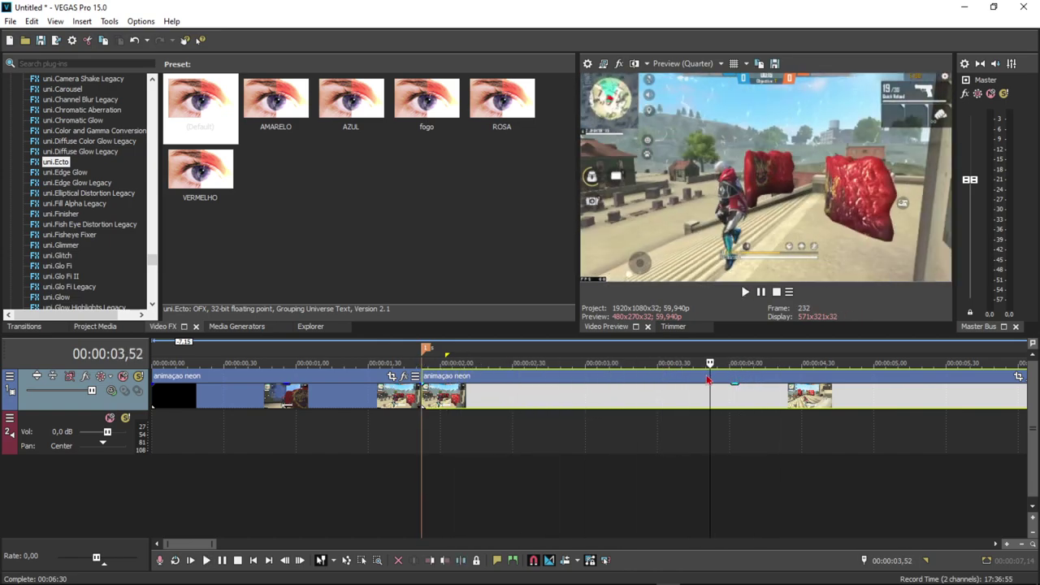
left_click(701, 377)
key("Left")
key("Left")
key("Left")
key("Left")
key("Left")
key("Left")
key("Left")
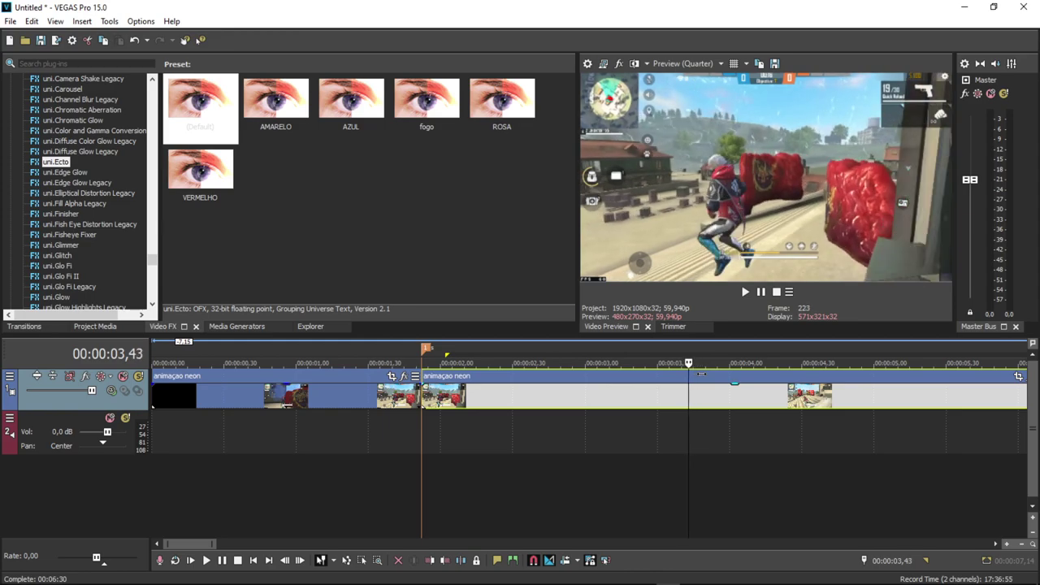
key("Right")
key("Right")
key("Right")
key("Right")
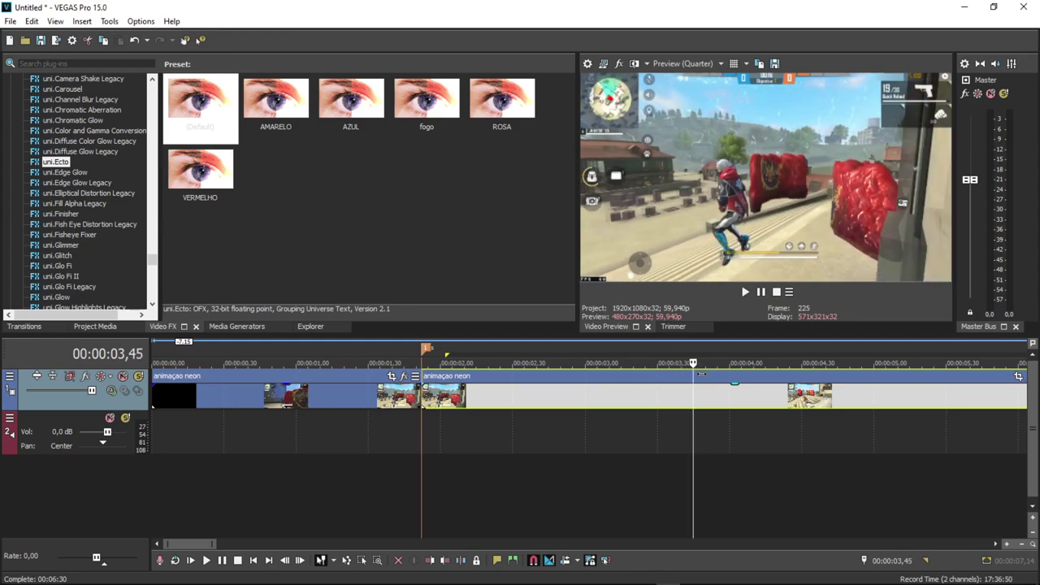
key("Left")
key("s")
- Delete the empty audio track and insert a new video track above the clips
left_click(561, 393)
scroll(510, 395, "down", 3)
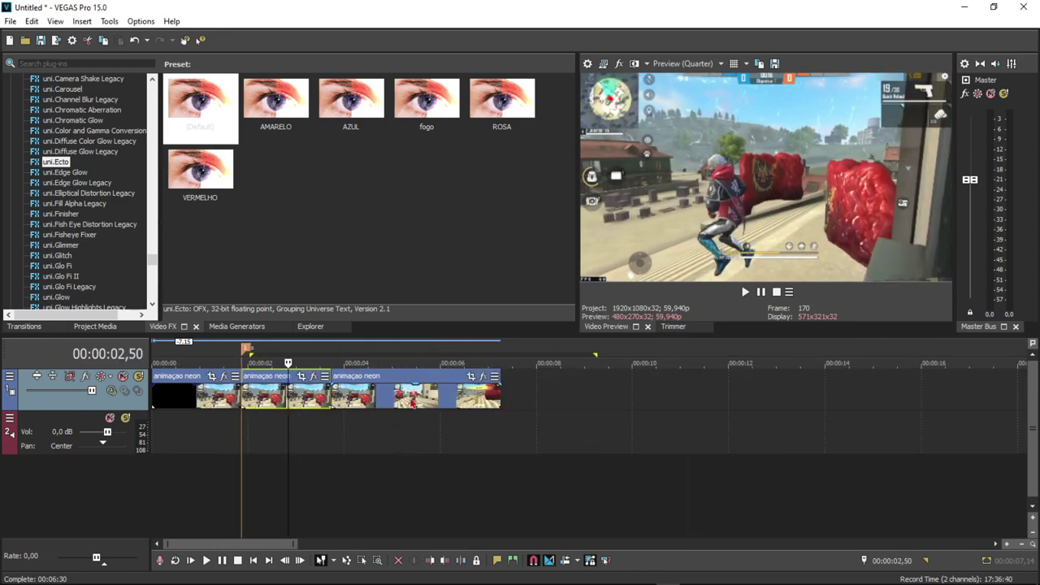
right_click(62, 429)
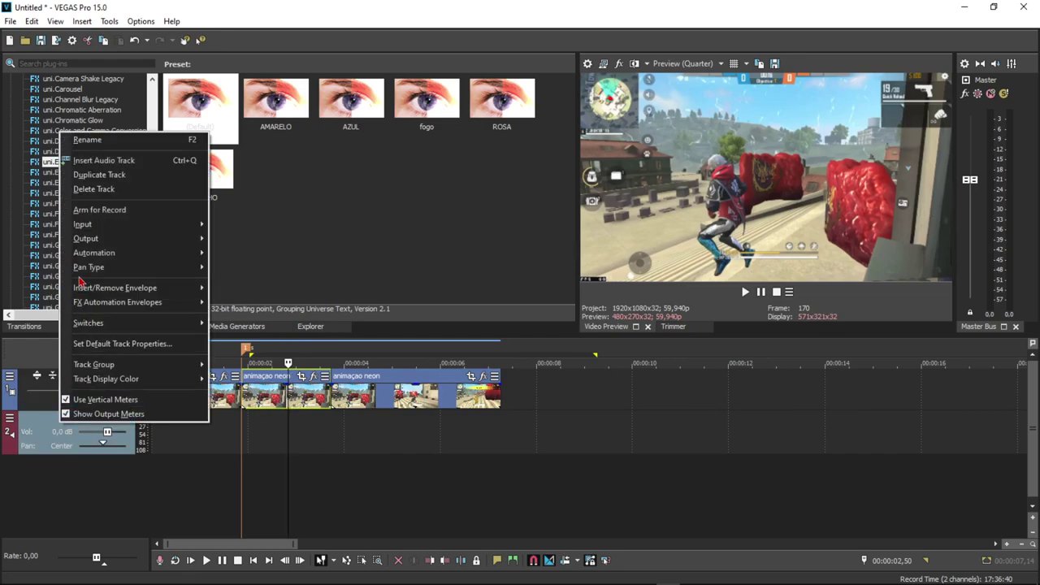
left_click(94, 189)
right_click(70, 454)
left_click(148, 482)
- Copy the middle frozen-moment clip onto the new upper video track, directly above the original
left_click(296, 417)
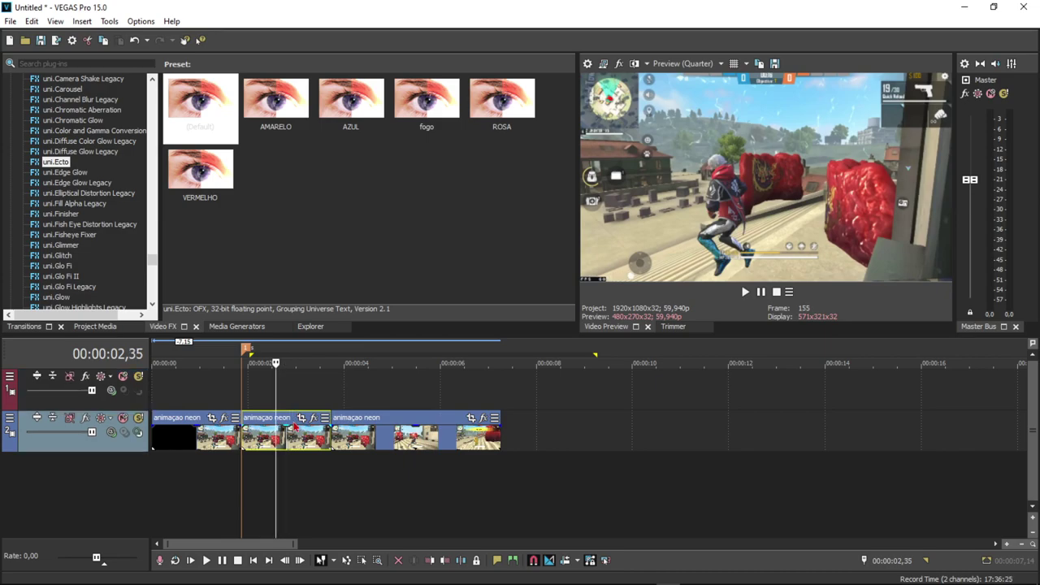
left_click_drag(264, 423, 264, 382)
scroll(268, 382, "up", 3)
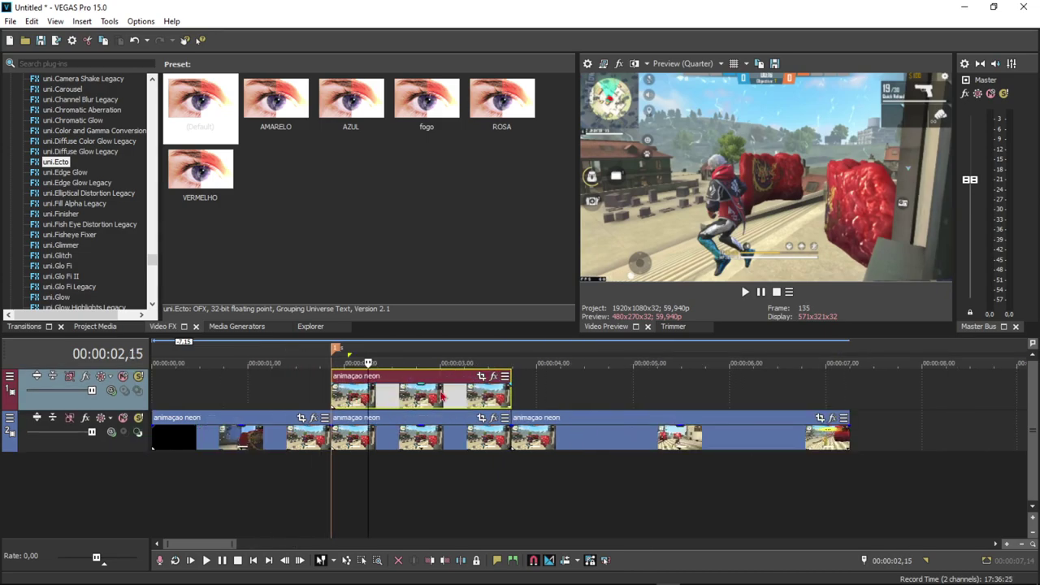
- Enable the mask in the upper clip's Event Pan/Crop and set a mask keyframe at 00:00:01,51
left_click(492, 378)
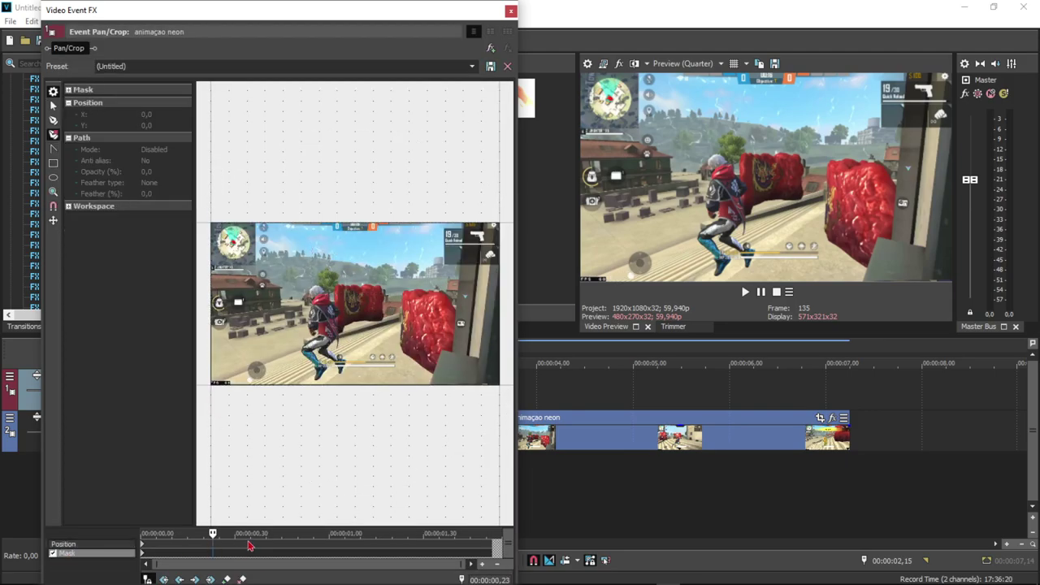
left_click(487, 534)
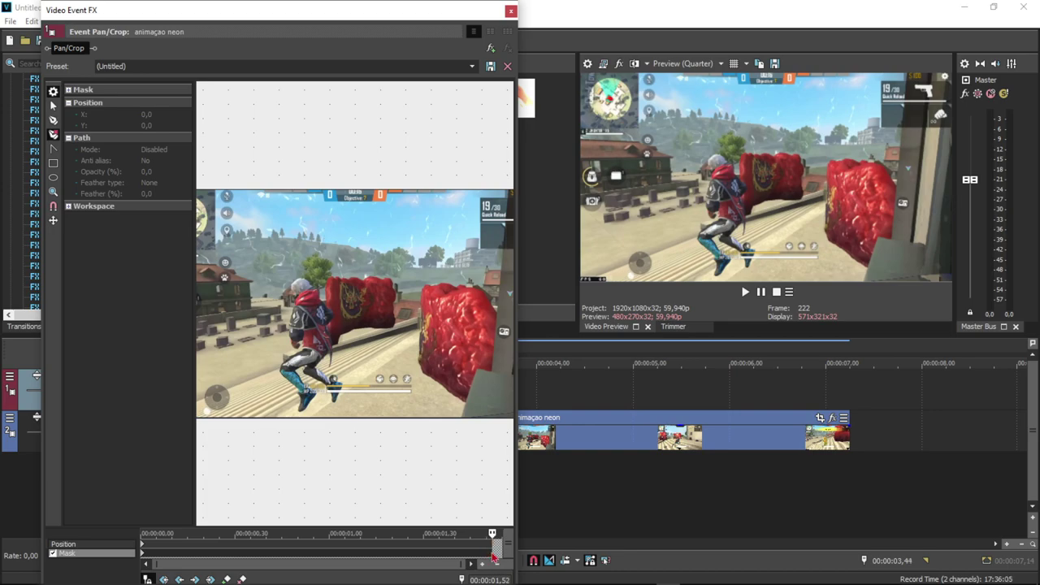
key("Left")
scroll(417, 437, "up", 5)
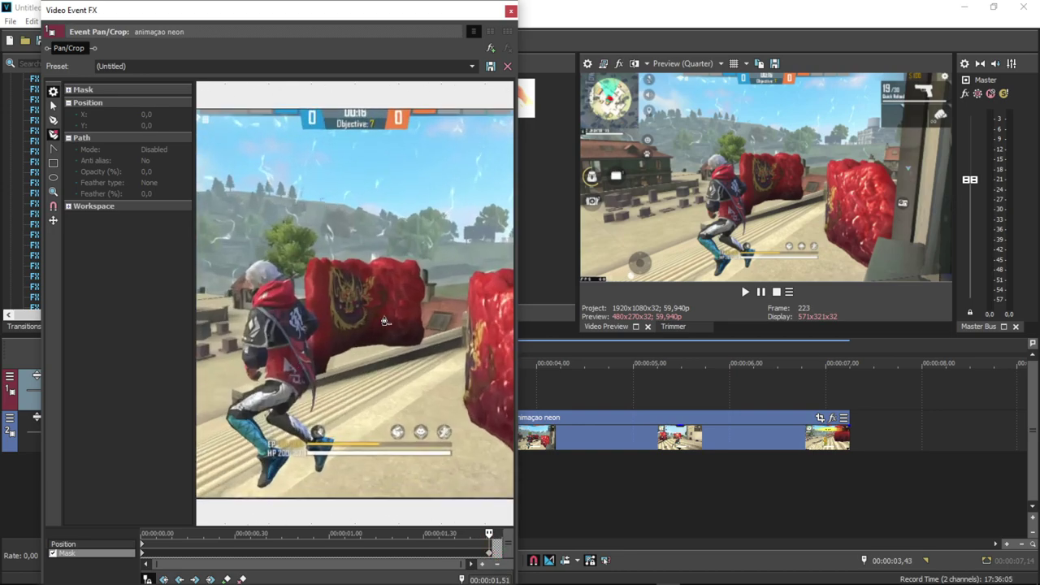
- Start an anchor-point mask around the character, tracing from the lowest foot up the shin and thigh to the waist
left_click(53, 121)
left_click_drag(314, 337, 371, 301)
scroll(370, 301, "up", 5)
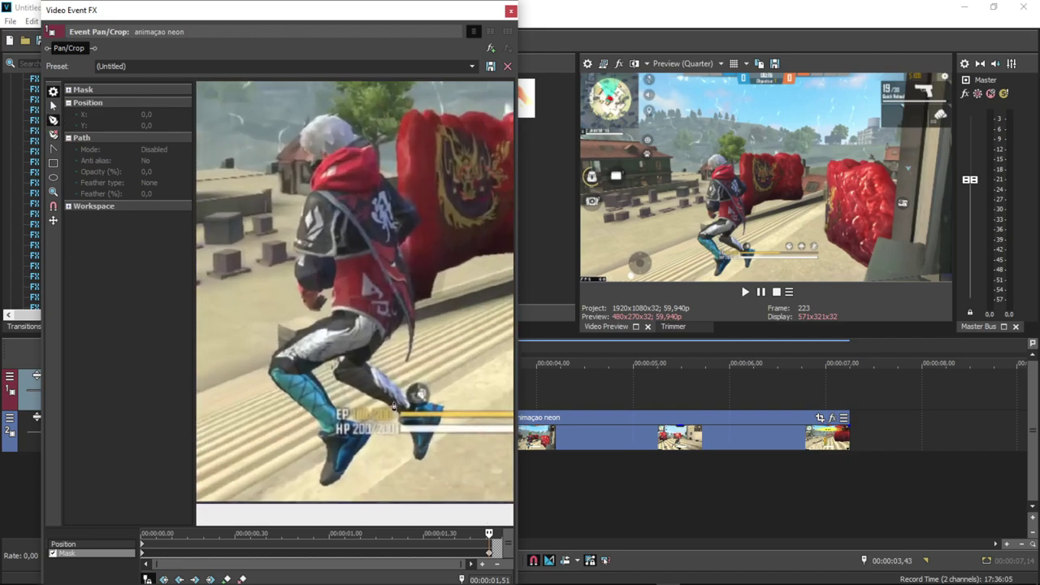
left_click_drag(354, 460, 339, 482)
left_click(326, 484)
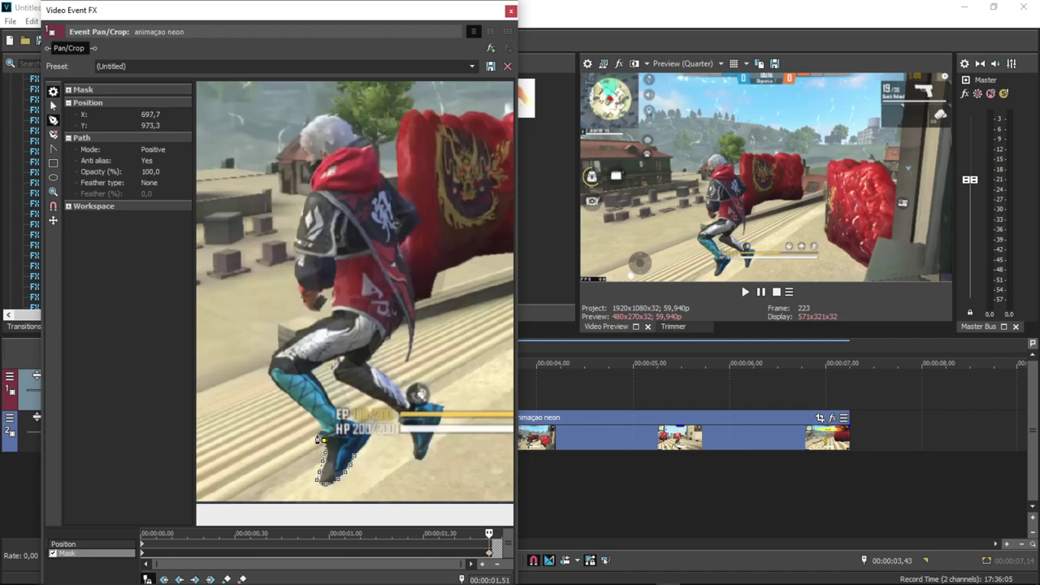
left_click(291, 401)
left_click(268, 372)
left_click(280, 348)
left_click(304, 331)
left_click(331, 318)
- Continue the outer mask outline around the hand and up the arm and face to the crown of the head
left_click(335, 290)
left_click(316, 310)
left_click(297, 303)
left_click(295, 258)
left_click(301, 210)
left_click(310, 191)
left_click(307, 172)
left_click(307, 155)
left_click(300, 131)
left_click(323, 113)
- Trace the outer mask outline from the hair down the hood, back and elbow to the tip of the coat tail
left_click(344, 116)
left_click(350, 125)
left_click(365, 135)
left_click(377, 154)
left_click(395, 191)
left_click(417, 213)
left_click(404, 248)
left_click(411, 271)
left_click(414, 289)
left_click(416, 307)
left_click(407, 364)
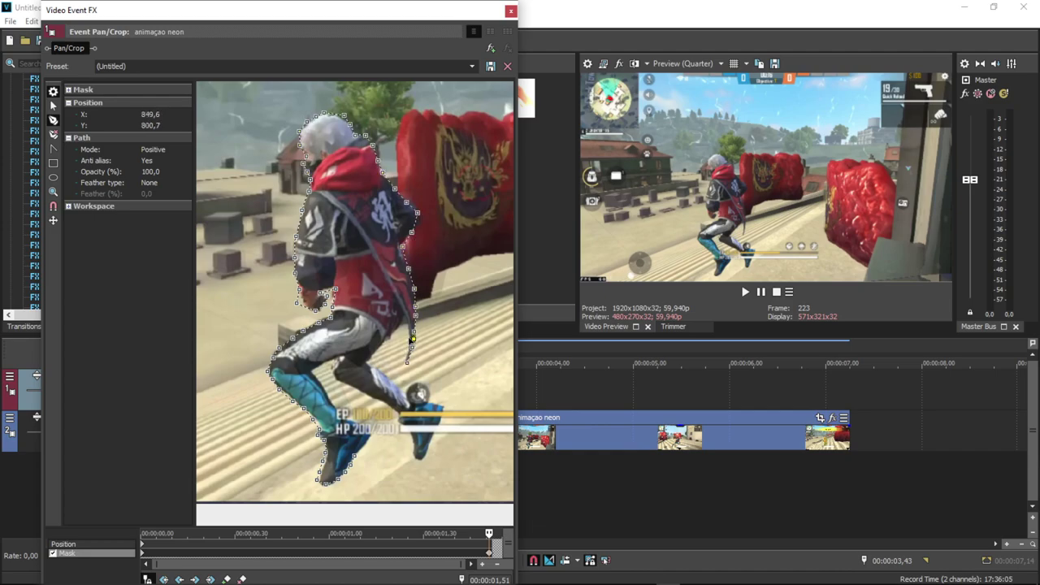
- Trace the outer outline around the raised leg and foot, and close the mask path at the lowest foot
scroll(413, 337, "up", 1)
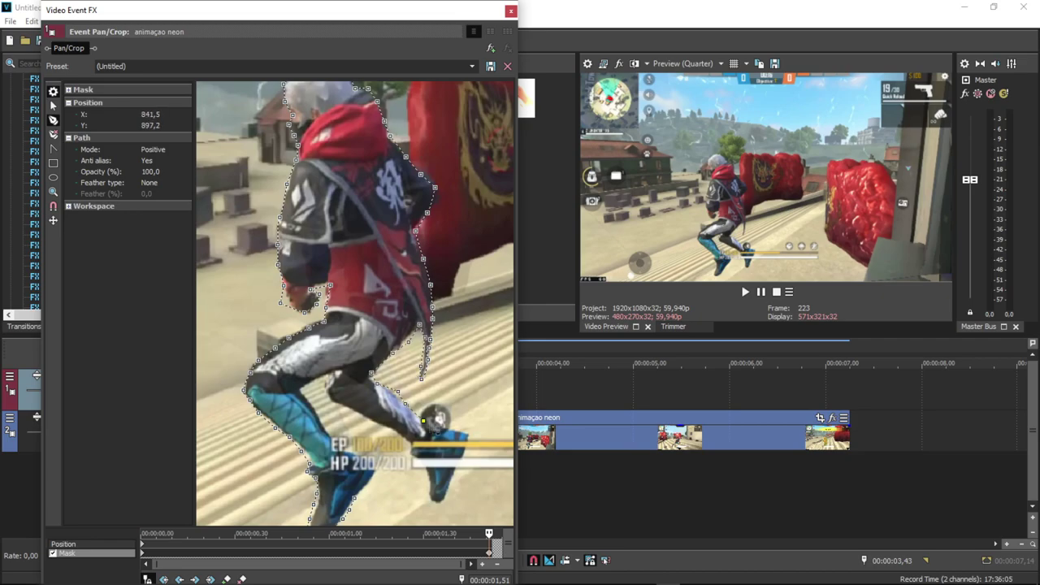
left_click(460, 427)
left_click(469, 434)
scroll(469, 435, "down", 1)
left_click(448, 428)
left_click(442, 449)
left_click(432, 473)
left_click(424, 476)
left_click(420, 449)
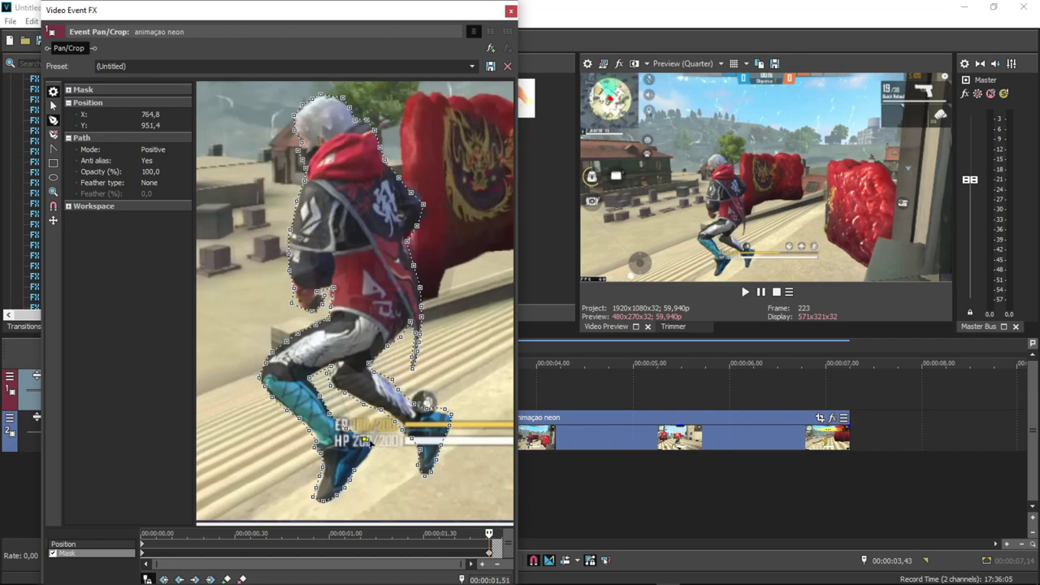
left_click(363, 464)
- Start a second mask path just inside the first, tracing from the lowest foot up the calf to behind the knee
scroll(361, 402, "up", 3)
left_click_drag(364, 350, 371, 258)
scroll(386, 399, "up", 2)
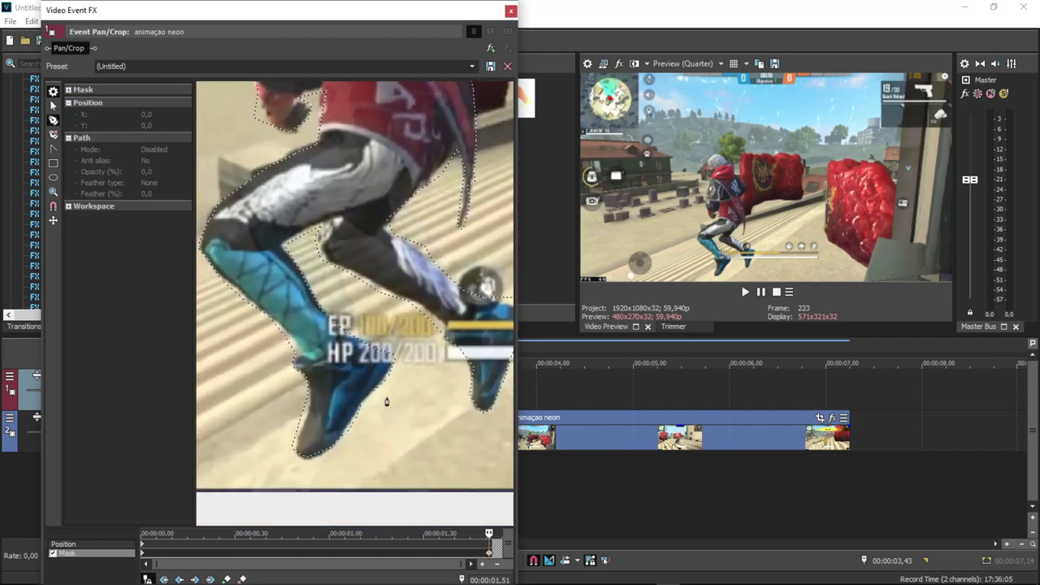
scroll(380, 406, "up", 2)
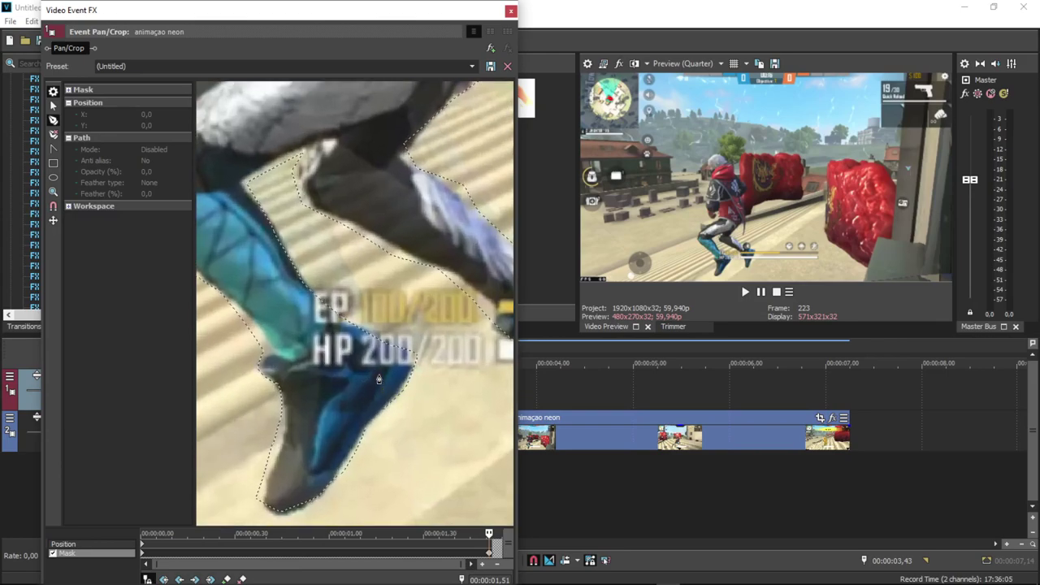
left_click(384, 410)
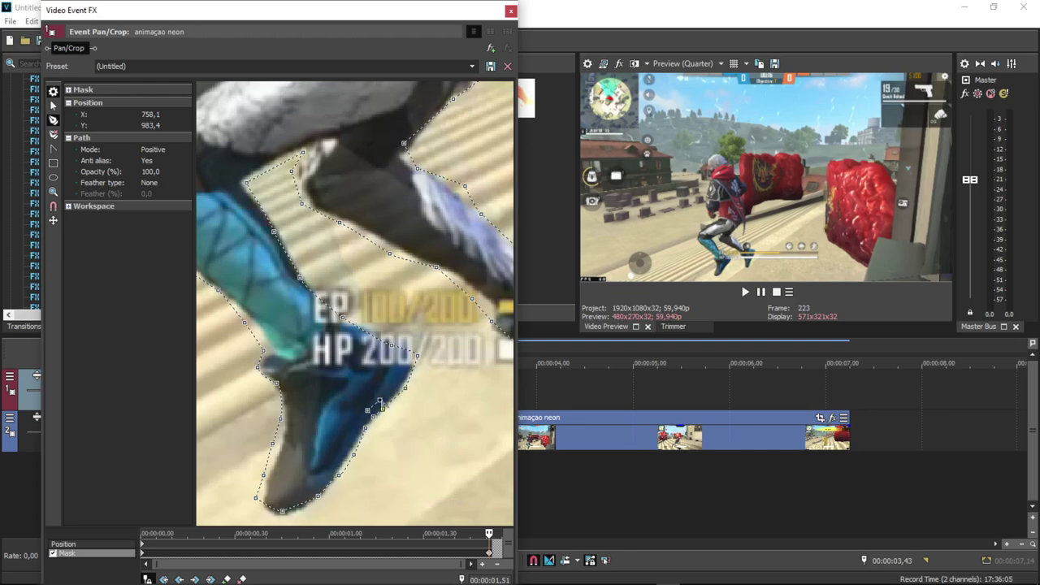
left_click_drag(380, 400, 339, 325)
left_click_drag(292, 288, 276, 257)
left_click(264, 236)
left_click(230, 182)
left_click(315, 138)
- Continue the inner mask path along the underside of the raised leg and around the toe of its foot
left_click_drag(307, 176, 401, 309)
left_click(429, 405)
left_click(440, 402)
left_click(448, 374)
left_click(461, 335)
left_click(484, 283)
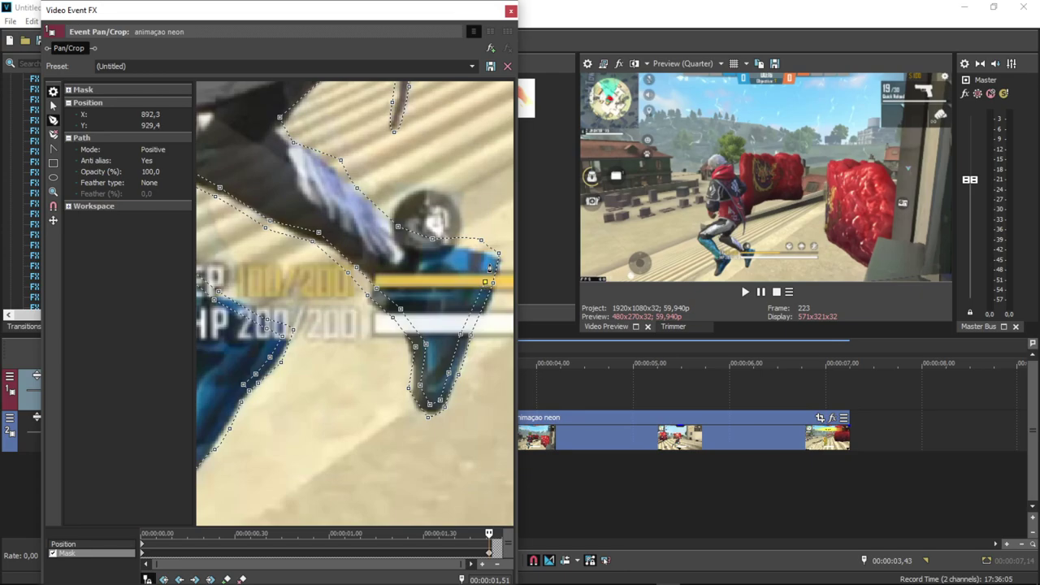
- Trace the inner mask path over the heel and back up the raised leg to the thigh
left_click(476, 249)
left_click(397, 237)
left_click(334, 171)
left_click(269, 119)
left_click_drag(256, 97, 312, 388)
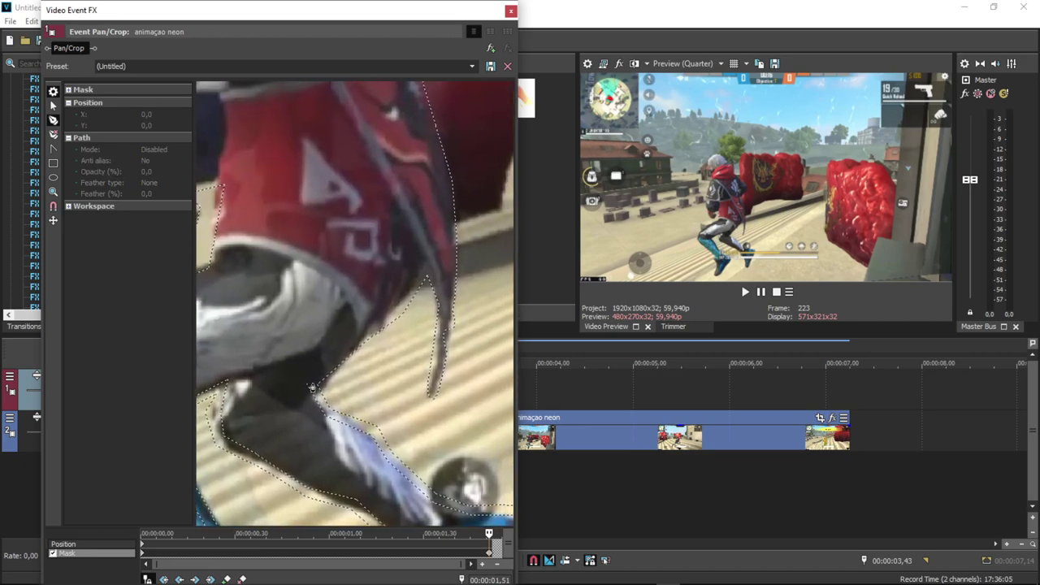
scroll(338, 393, "up", 1)
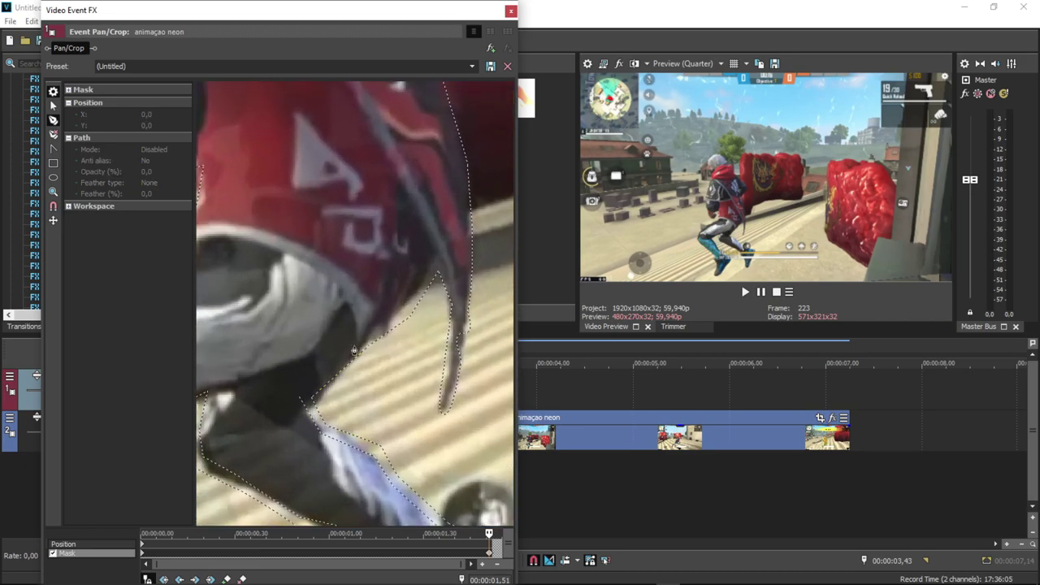
left_click(300, 400)
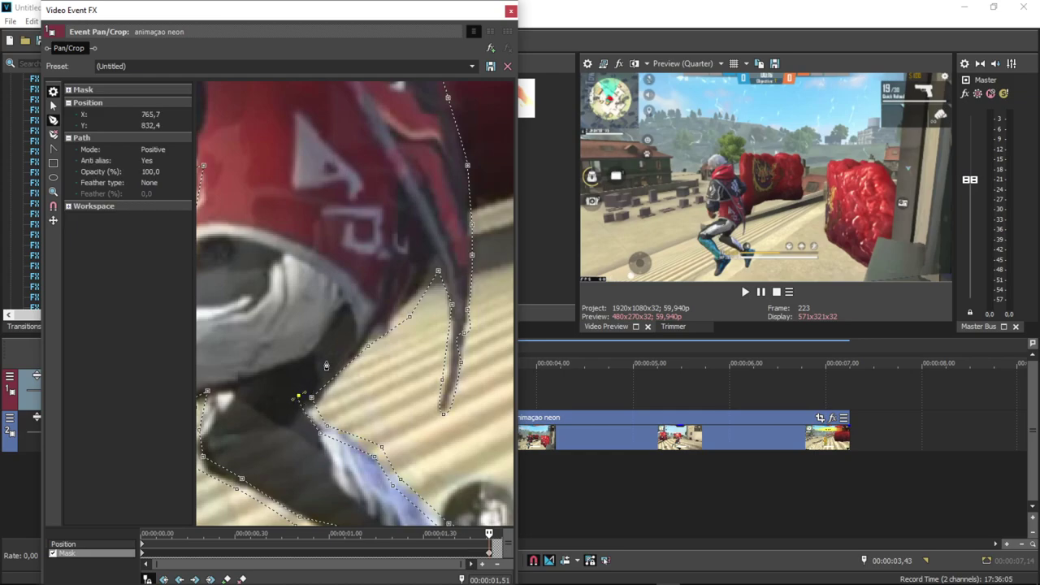
- Trace the inner mask path up the coat's lower edge and side to the elbow
left_click(402, 312)
left_click(432, 261)
left_click(463, 256)
left_click(461, 227)
left_click(457, 169)
left_click(437, 109)
left_click_drag(436, 109, 453, 419)
left_click(452, 415)
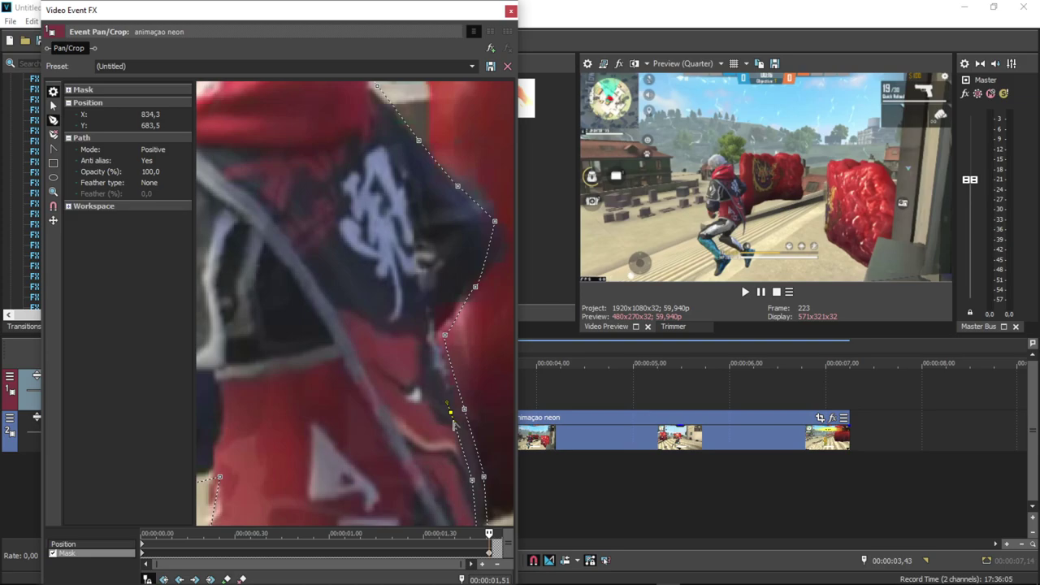
left_click(428, 334)
left_click(461, 284)
left_click(478, 229)
- Trace the inner mask path from the shoulder up over the hood and into the character's hair
left_click_drag(413, 165, 483, 384)
left_click(480, 370)
left_click(437, 315)
left_click(420, 274)
left_click(403, 223)
left_click(385, 192)
left_click(352, 199)
left_click(326, 151)
left_click(307, 130)
left_click(257, 125)
- Trace the inner mask path over the head and down the face to the front shoulder and upper arm
left_click_drag(218, 189, 396, 162)
left_click(409, 108)
left_click(386, 121)
left_click(365, 146)
left_click(364, 185)
left_click(394, 225)
left_click(378, 250)
left_click(388, 278)
left_click(396, 354)
left_click(381, 408)
- Trace the inner mask path down the front forearm to the wrist
left_click_drag(383, 410, 351, 224)
left_click(322, 311)
left_click(315, 370)
left_click(316, 431)
left_click_drag(325, 446, 310, 292)
left_click(310, 291)
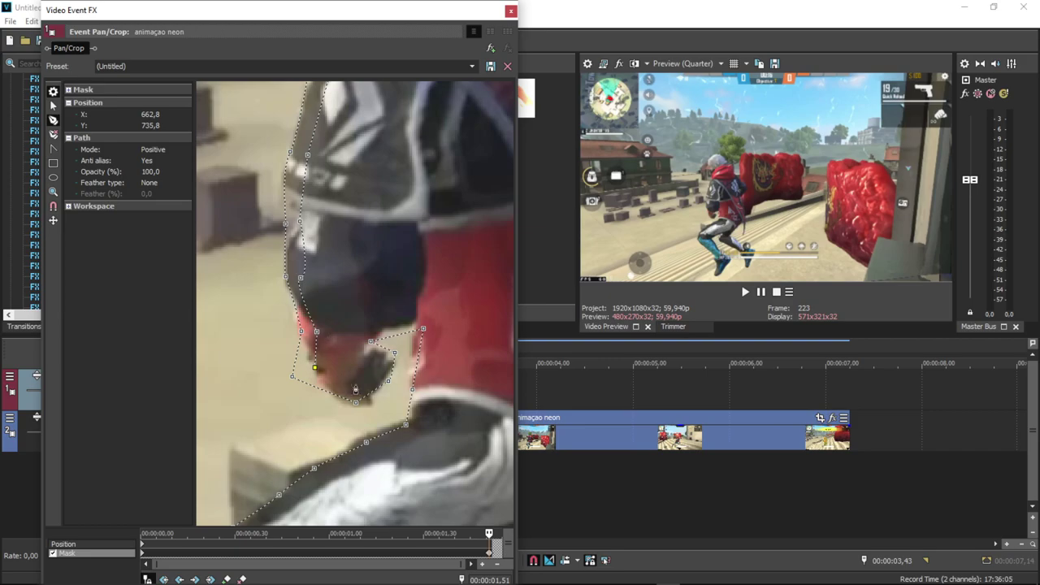
- Continue the inner mask path from the hand past the hip and along the front thigh around the knee
left_click(422, 436)
left_click(376, 458)
left_click_drag(376, 461, 385, 190)
left_click(334, 211)
left_click(294, 238)
left_click(253, 266)
left_click(237, 295)
left_click(225, 336)
- Trace the inner mask path from the front knee down the shin of the blue leg
left_click(249, 374)
left_click(285, 411)
left_click(327, 444)
left_click(354, 468)
left_click_drag(415, 494, 277, 288)
left_click(280, 283)
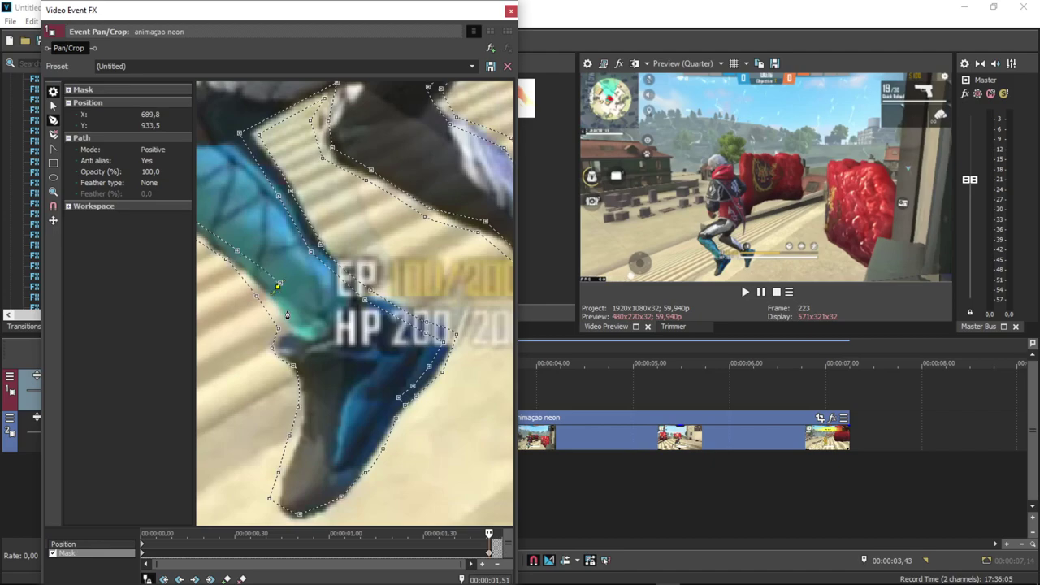
- Trace the inner mask path over the front ankle and down the instep to the toe of the lower foot
left_click(297, 327)
left_click_drag(312, 363, 315, 399)
left_click(311, 409)
left_click(307, 438)
left_click(295, 473)
left_click(301, 496)
left_click(333, 489)
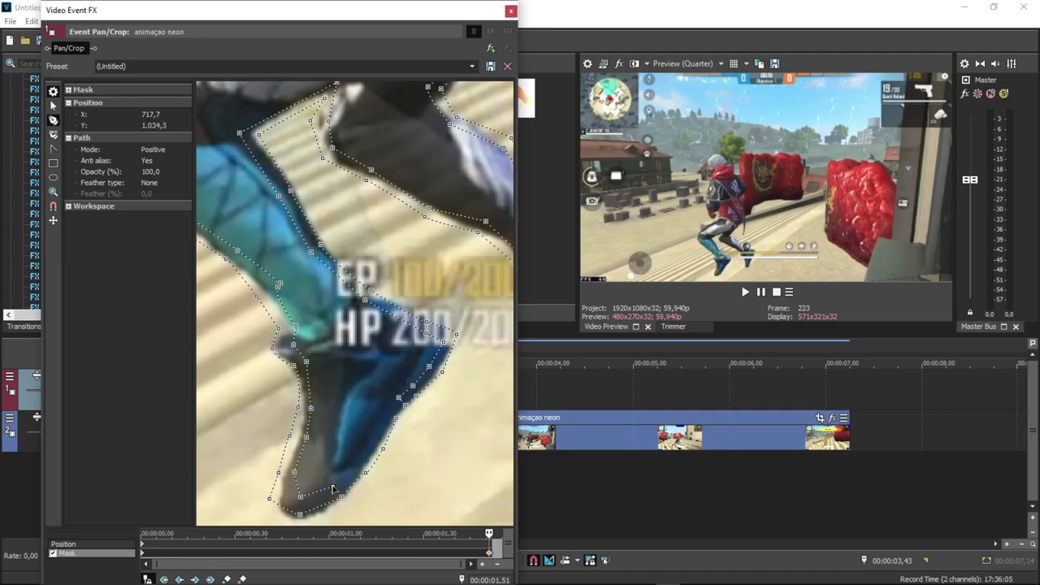
- Trace the inner mask path from the toe up along the sole and close the character's outline
left_click(352, 469)
left_click(368, 444)
left_click(387, 415)
left_click(397, 418)
left_click_drag(349, 182, 431, 374)
scroll(396, 270, "down", 5)
left_click_drag(409, 213, 378, 304)
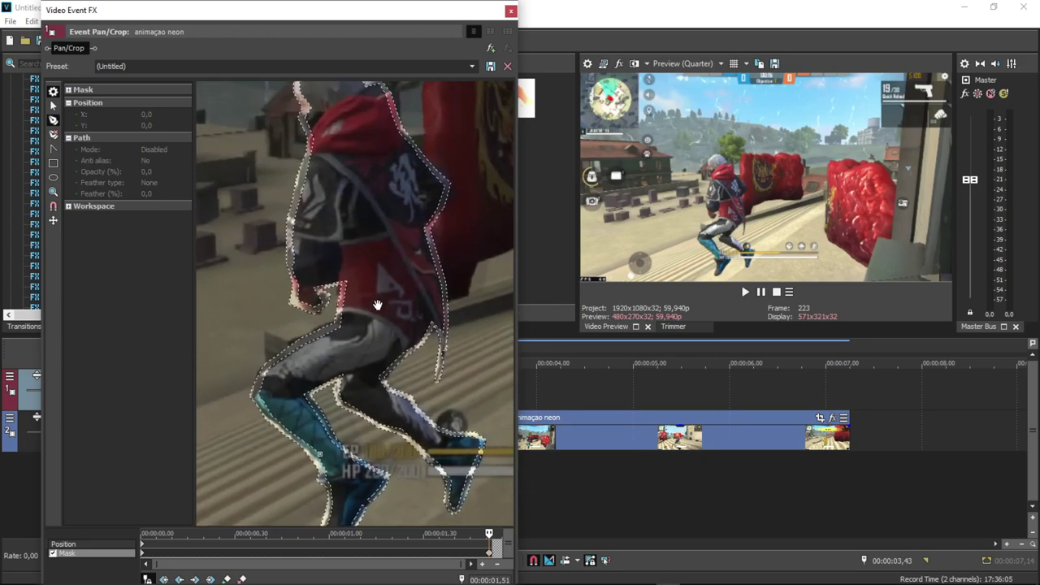
- Apply the uni.Ecto effect's default preset to the masked clip on the upper track and close the effect settings
left_click(510, 11)
left_click_drag(214, 108, 410, 377)
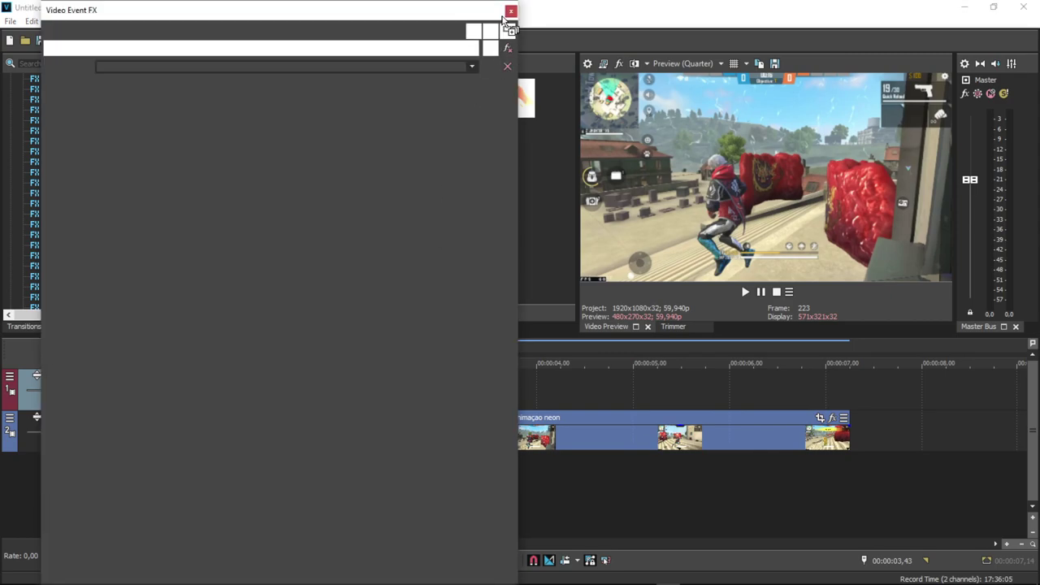
left_click(511, 11)
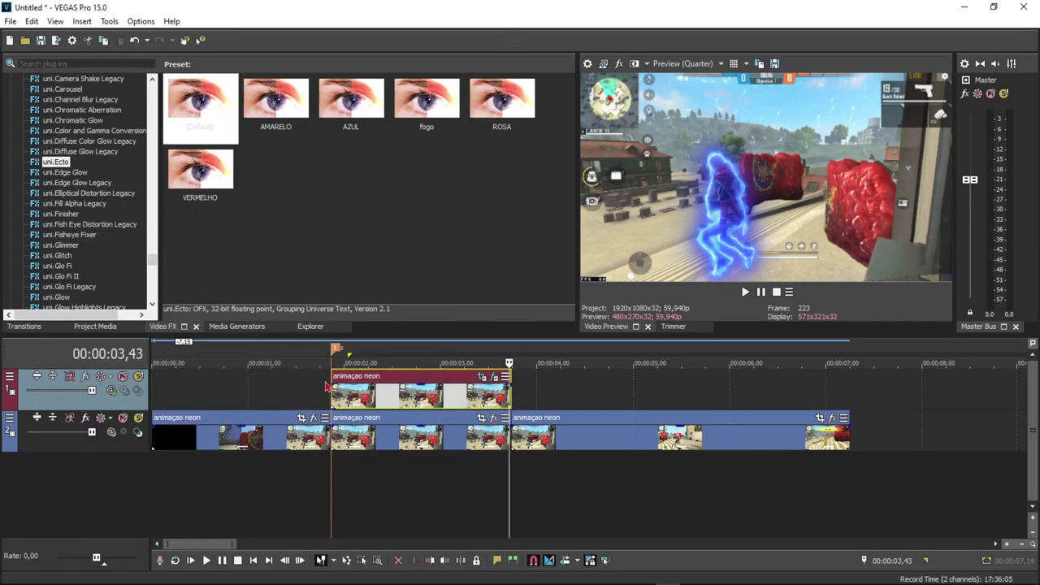
- Play the timeline from just before the masked clip to review the neon outline
left_click(326, 385)
key("space")
key("space")
key("space")
key("space")
- Delete the first mask keyframe at the start of the masked clip and play back the result
left_click(450, 380)
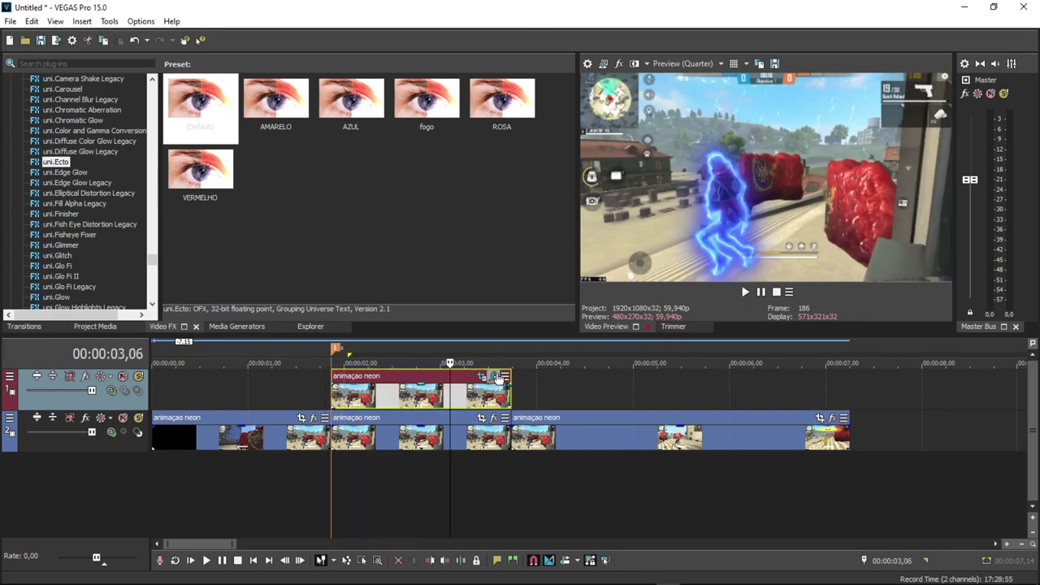
left_click(495, 377)
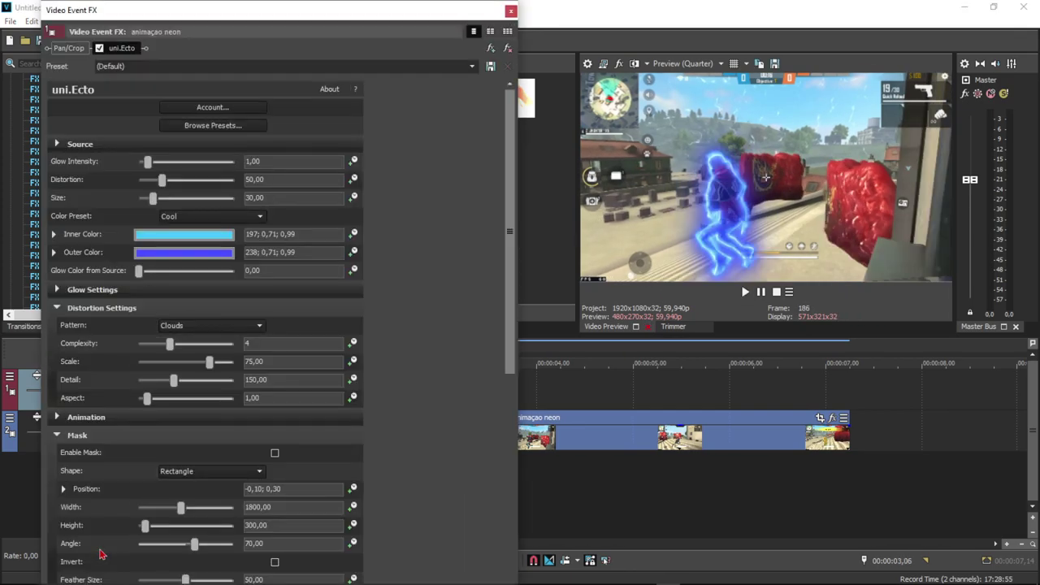
left_click(69, 48)
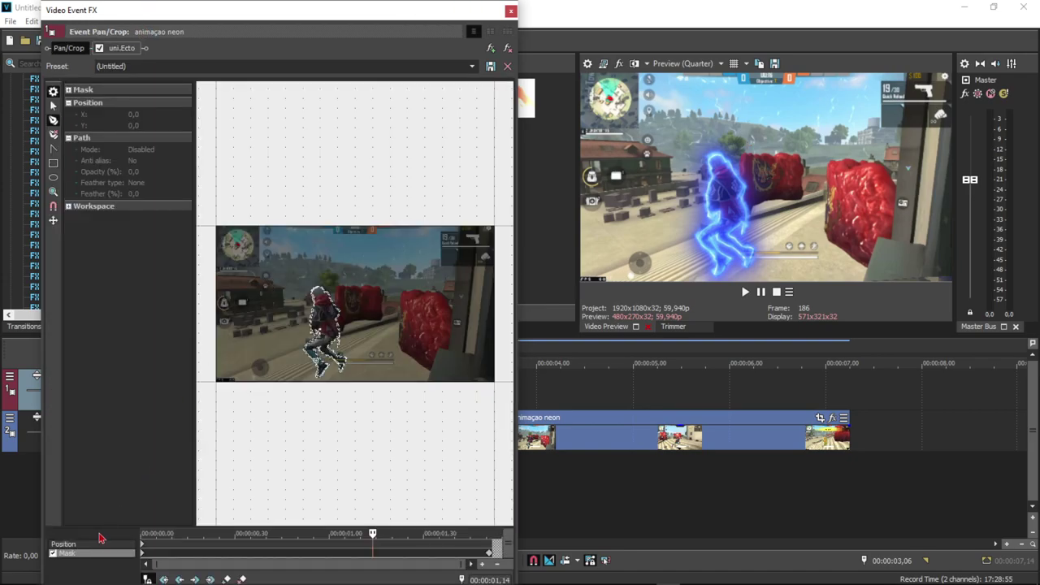
left_click(144, 555)
right_click(144, 556)
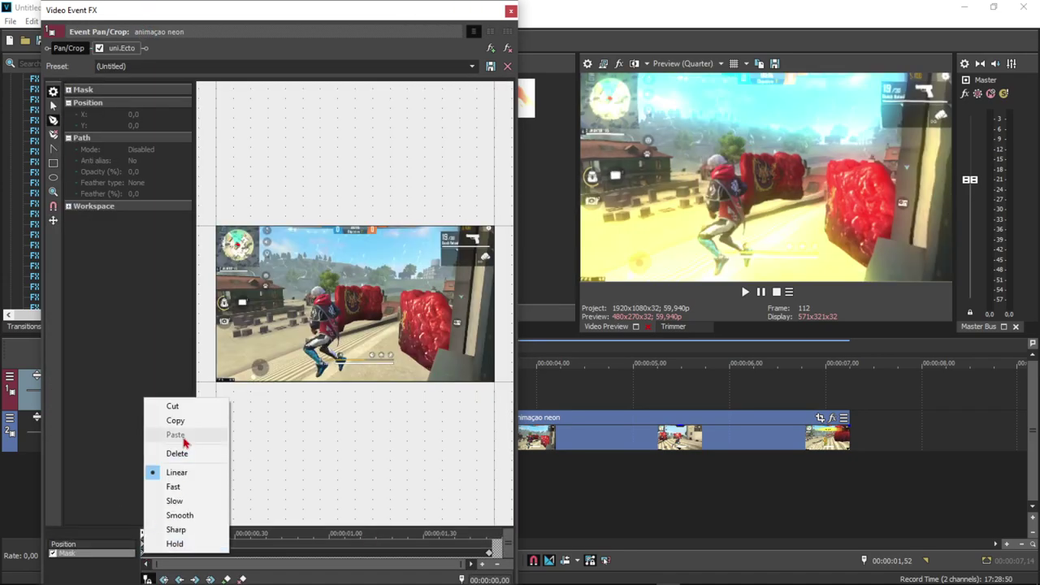
left_click(186, 453)
left_click(511, 10)
key("space")
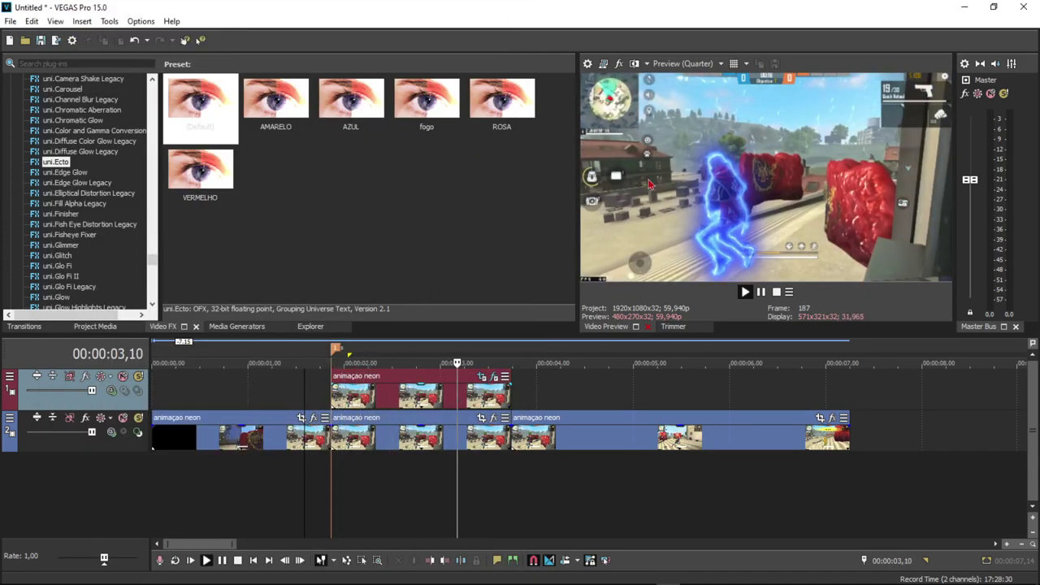
- Reopen the masked clip's Pan/Crop and step through the mask timeline to examine frames for the outline animation
left_click(417, 379)
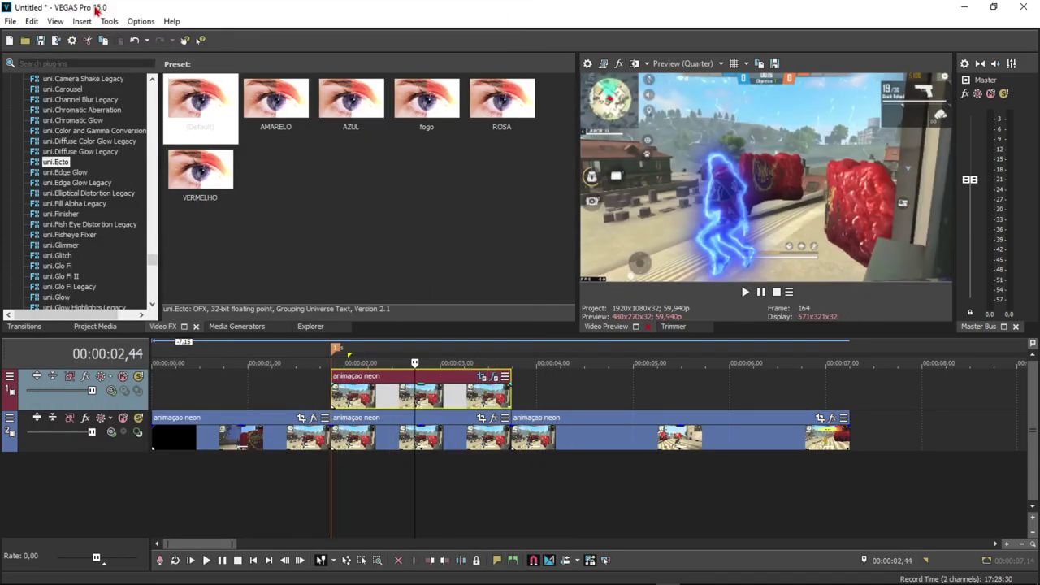
left_click(481, 377)
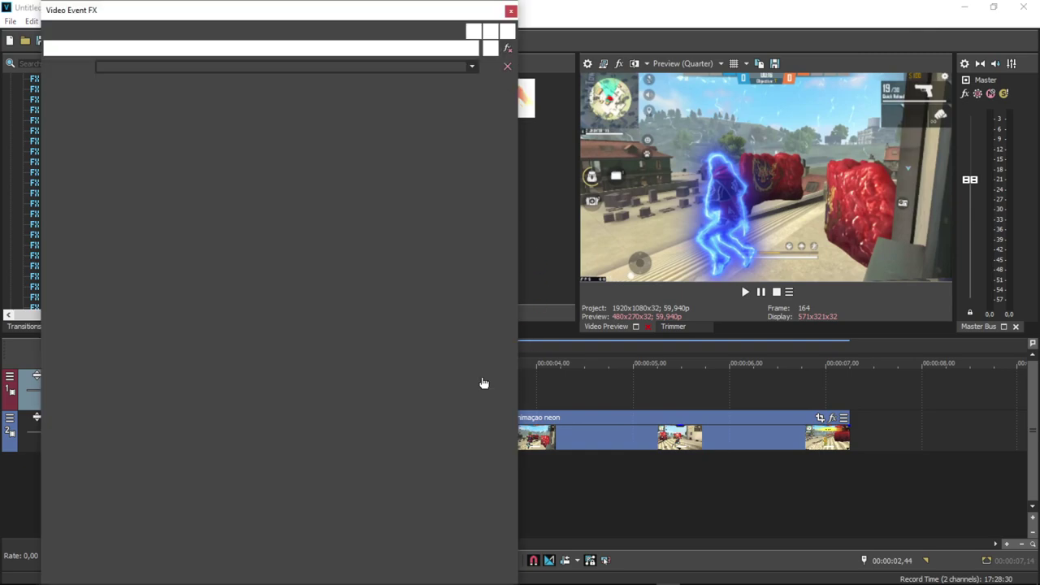
left_click(349, 555)
key("Left")
key("Left")
key("Left")
key("Left")
key("Left")
scroll(352, 549, "up", 2)
scroll(353, 553, "up", 2)
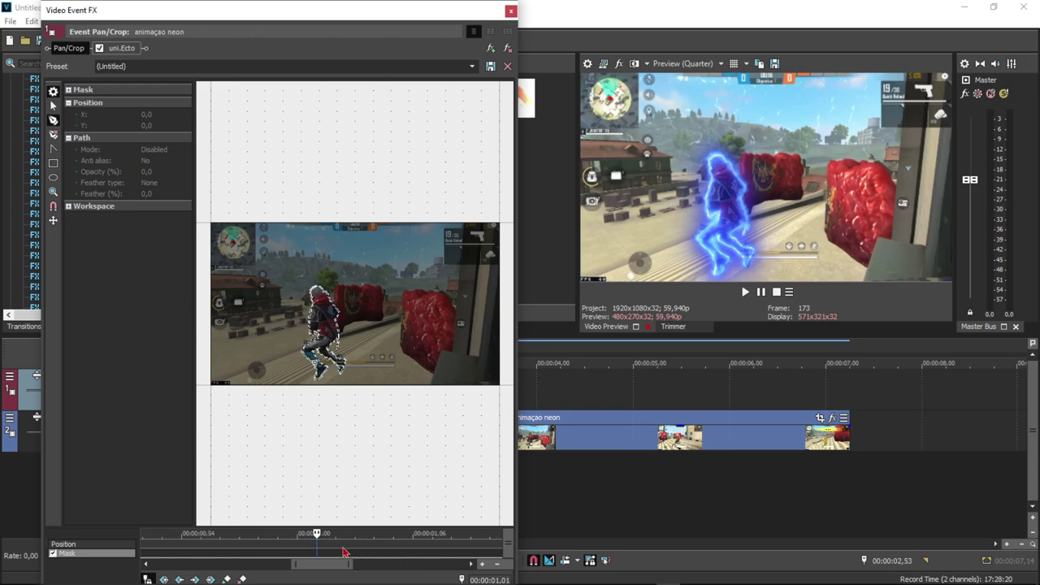
key("Right")
key("Right")
key("Right")
key("Right")
key("Right")
key("Right")
scroll(308, 555, "down", 3)
key("Right")
key("Right")
key("Right")
key("Right")
scroll(308, 548, "down", 4)
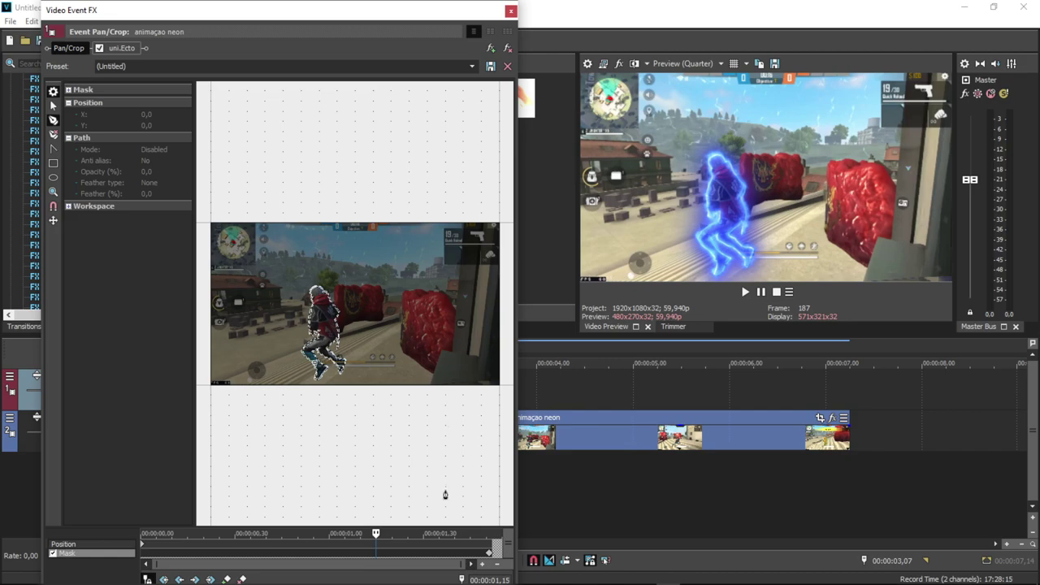
- Copy the last mask keyframe and paste it at 00:00:01,20 on the mask timeline
left_click(490, 558)
right_click(491, 557)
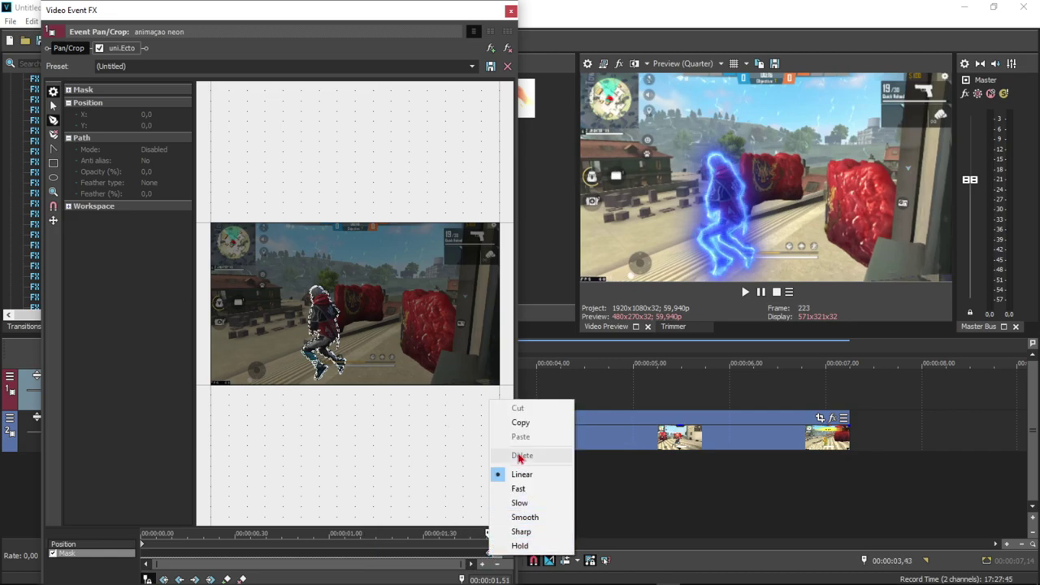
left_click(524, 422)
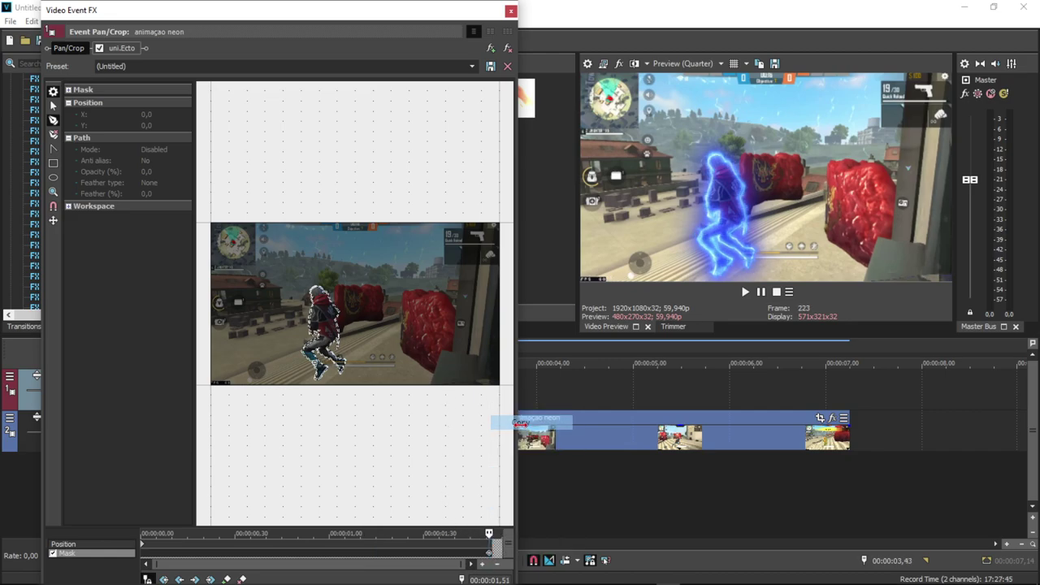
left_click(393, 558)
right_click(397, 558)
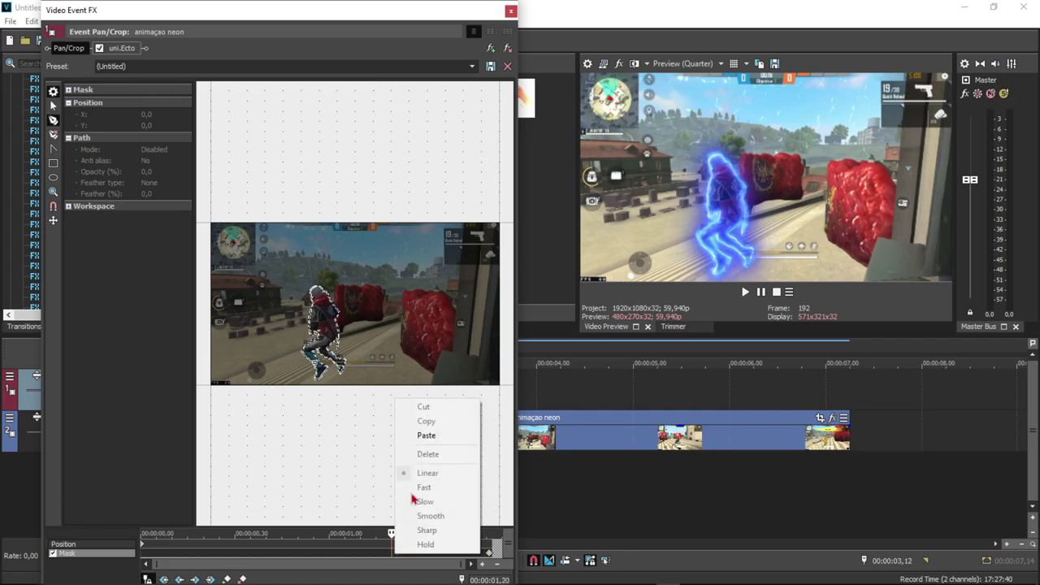
left_click(427, 431)
- Add a mask keyframe at 00:00:01,19 and delete outline points near the heel of the lower foot, continuing at 00:00:01,18
key("Left")
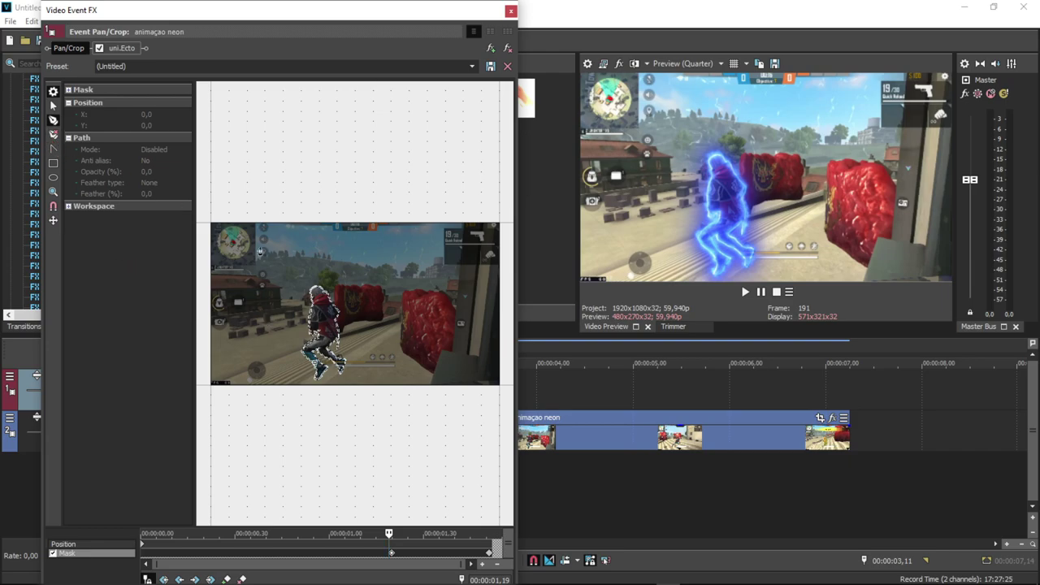
scroll(300, 323, "up", 6)
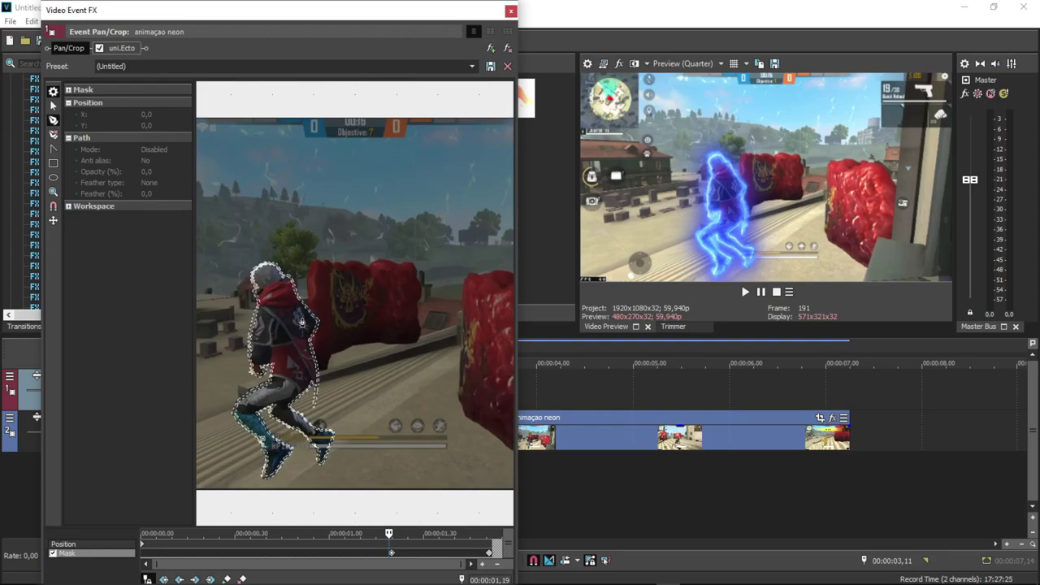
scroll(426, 313, "up", 5)
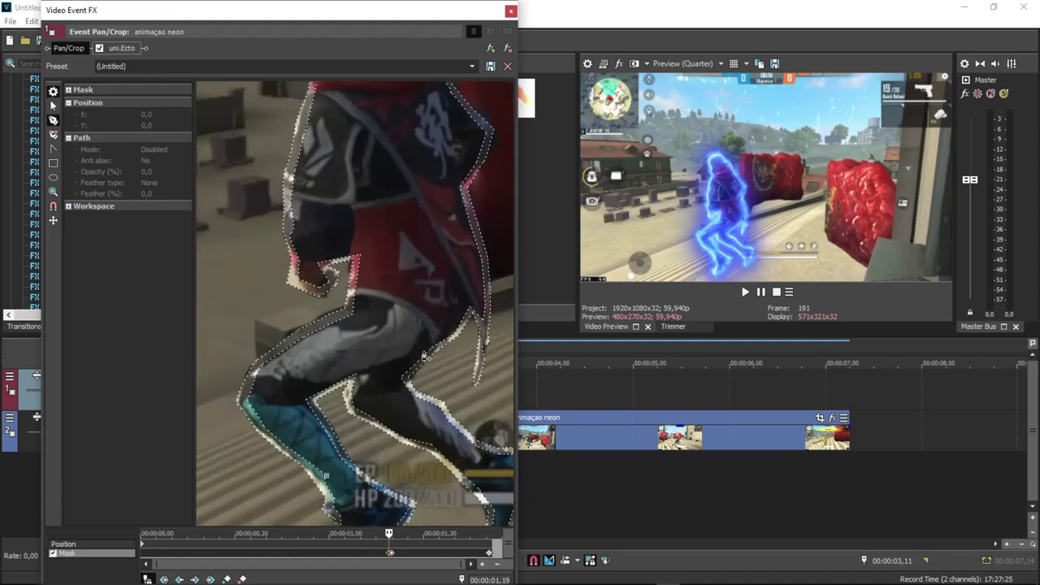
scroll(393, 334, "up", 2)
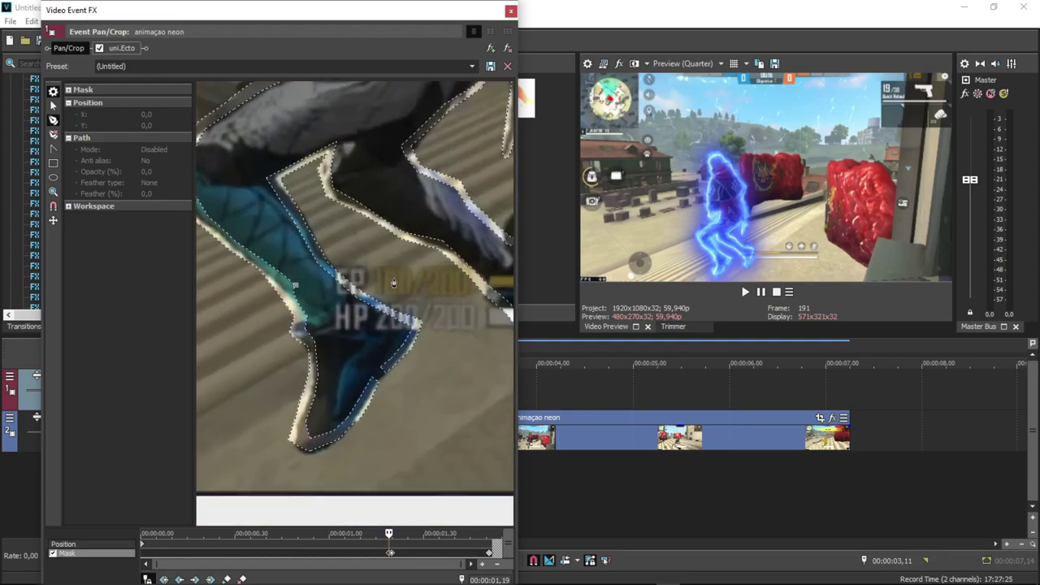
left_click_drag(424, 242, 339, 331)
scroll(350, 320, "down", 1)
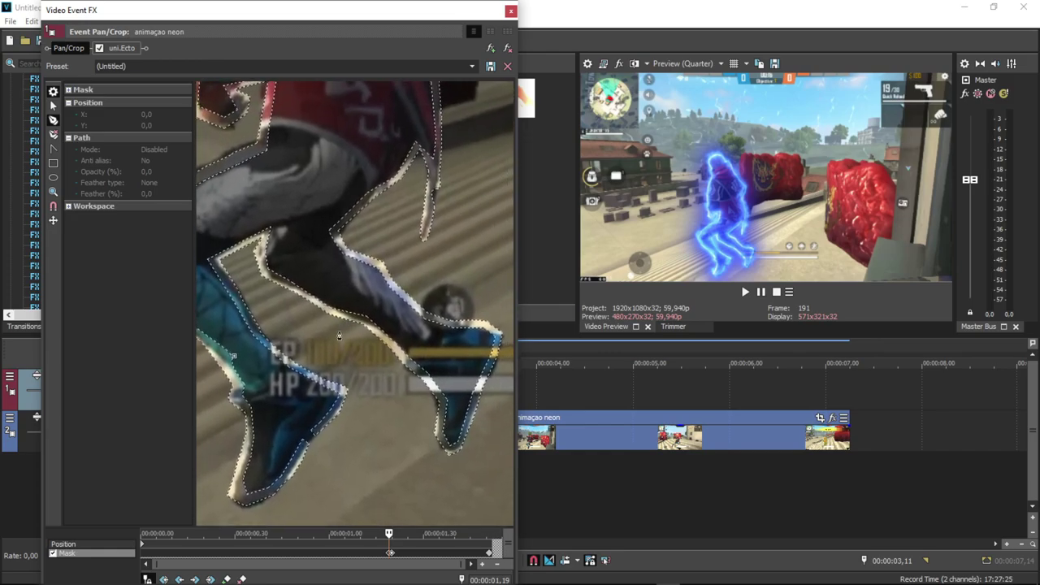
left_click(52, 134)
scroll(390, 565, "up", 4)
left_click(326, 554)
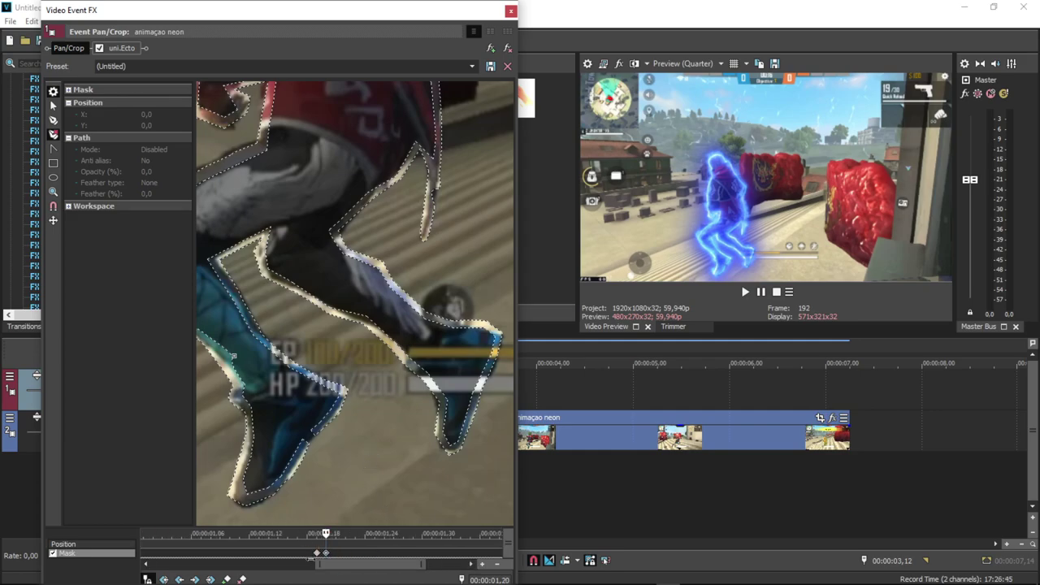
left_click(315, 555)
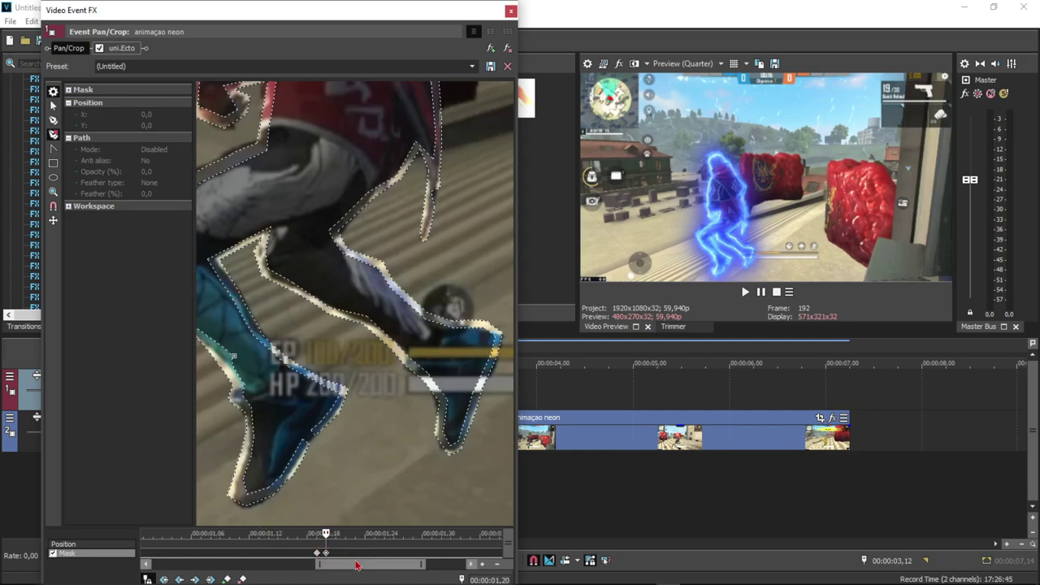
left_click(314, 434)
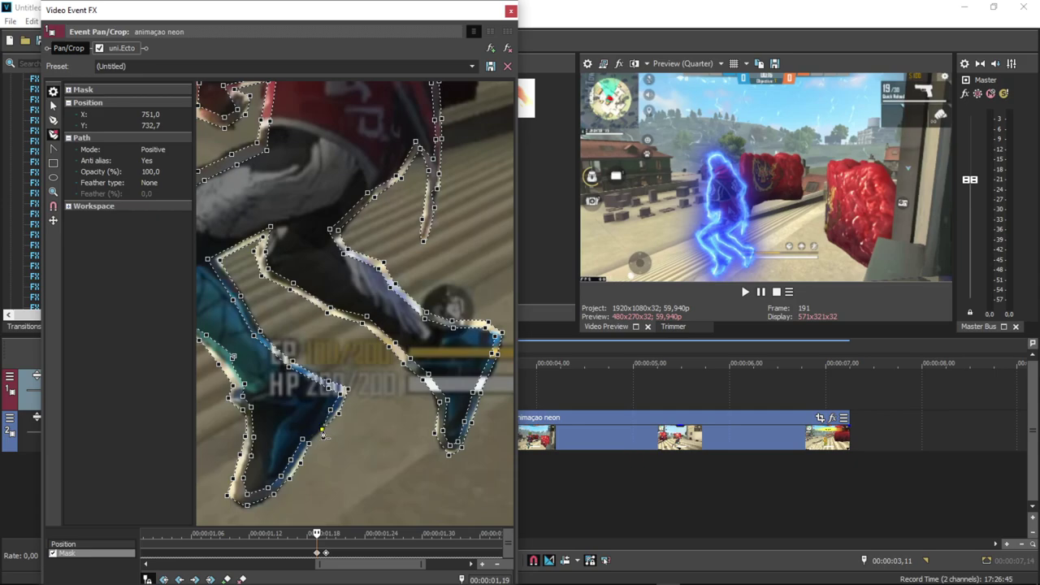
left_click_drag(329, 417, 328, 387)
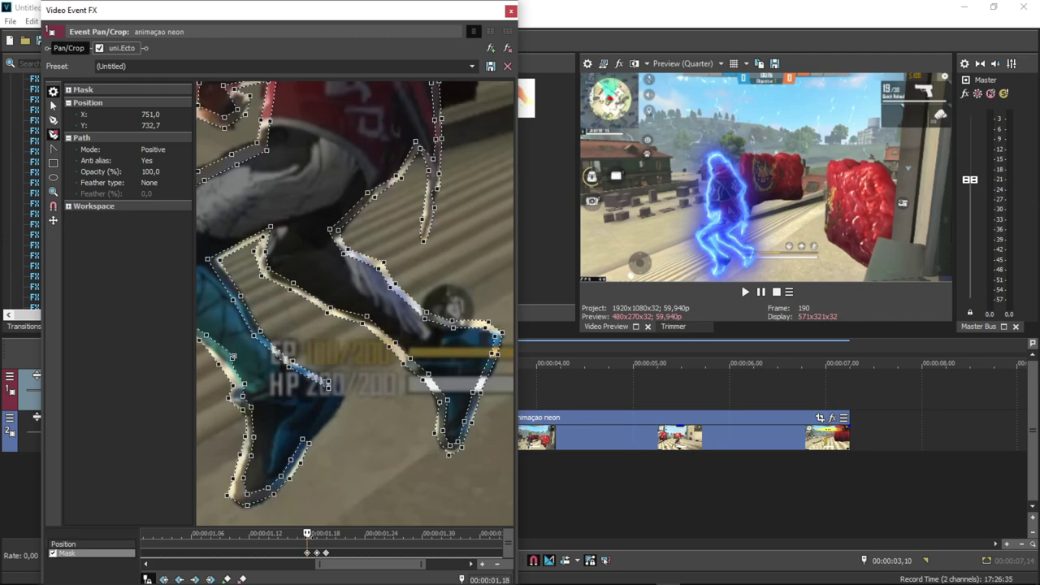
- At 00:00:01,17, delete the outline points from the lower foot's heel up behind the ankle
key("Left")
left_click(328, 388)
left_click(328, 382)
left_click(309, 443)
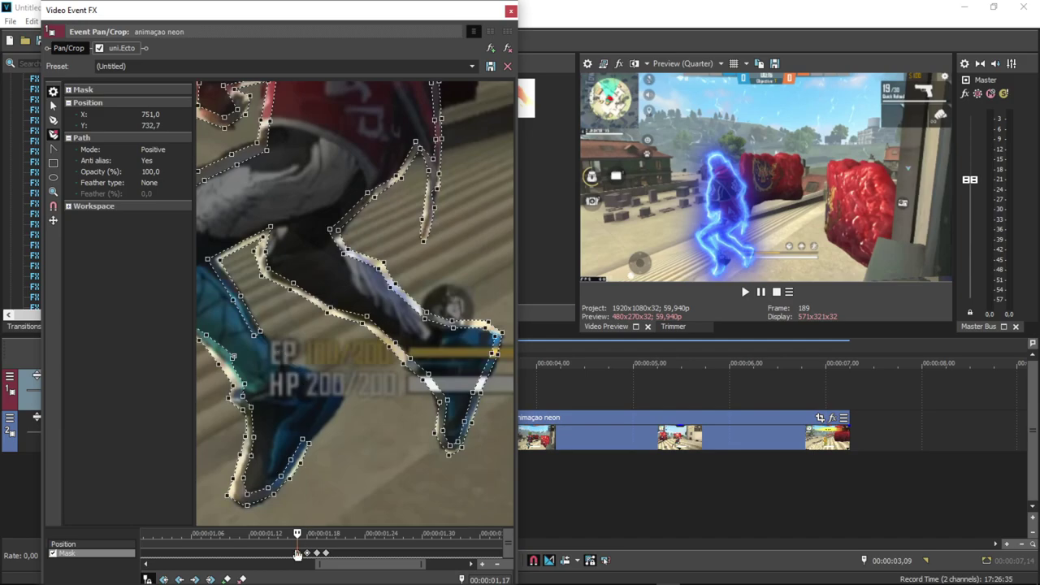
- Delete outline points up the back of the front calf to the knee, one frame earlier each time, at 00:00:01,16 and 00:00:01,15
key("Left")
left_click_drag(253, 343, 261, 333)
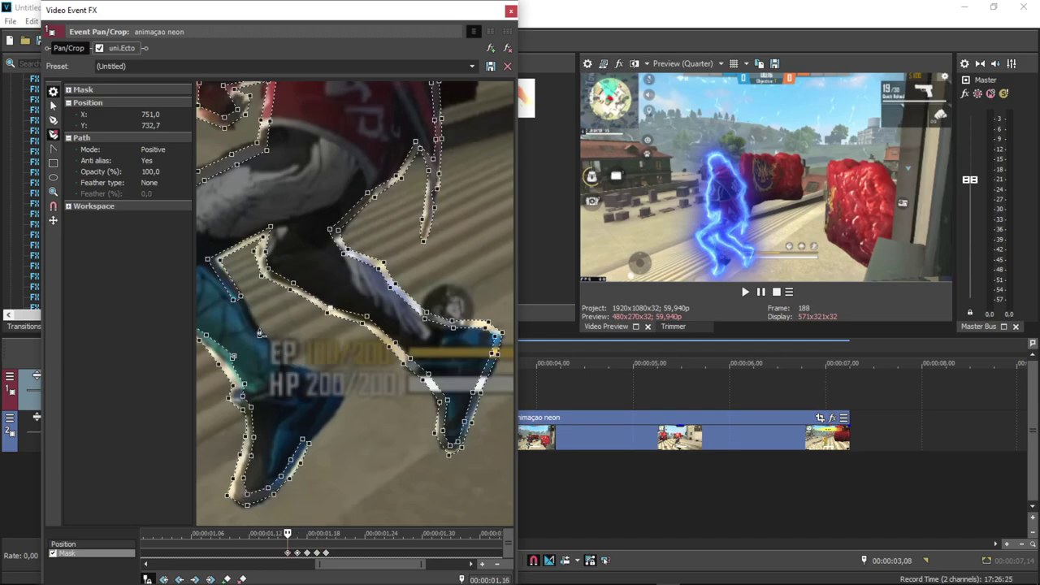
key("Left")
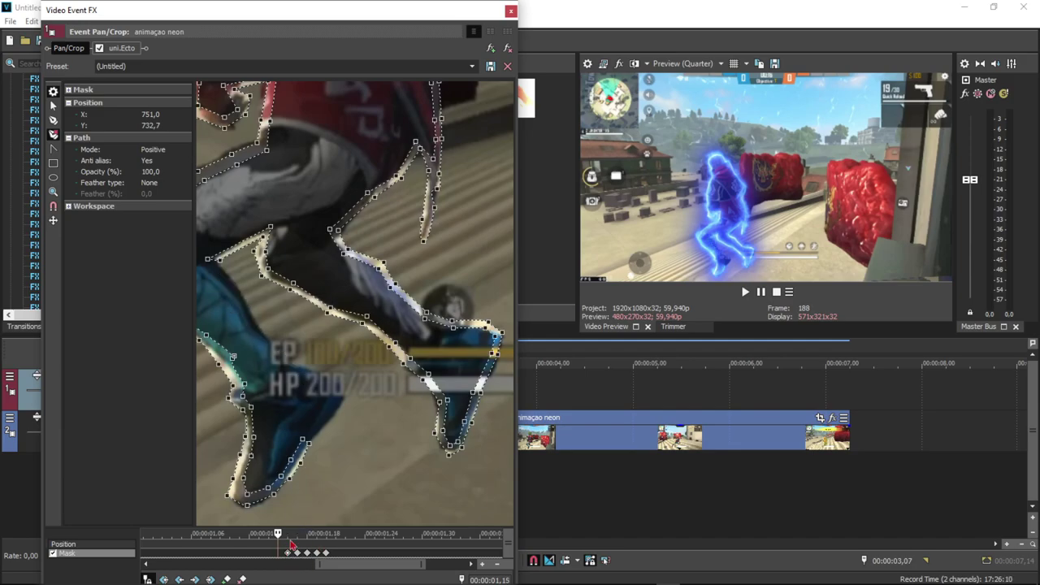
key("Delete")
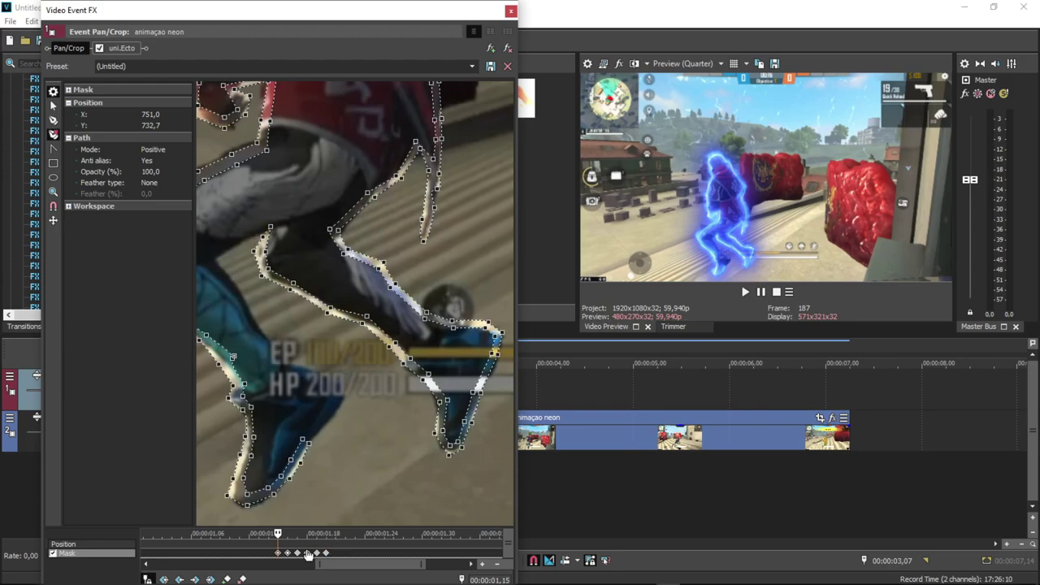
- At 00:00:01,14, delete the outline points between the legs and around the rear knee
key("Left")
left_click(270, 228)
left_click(263, 236)
left_click(255, 251)
left_click(265, 252)
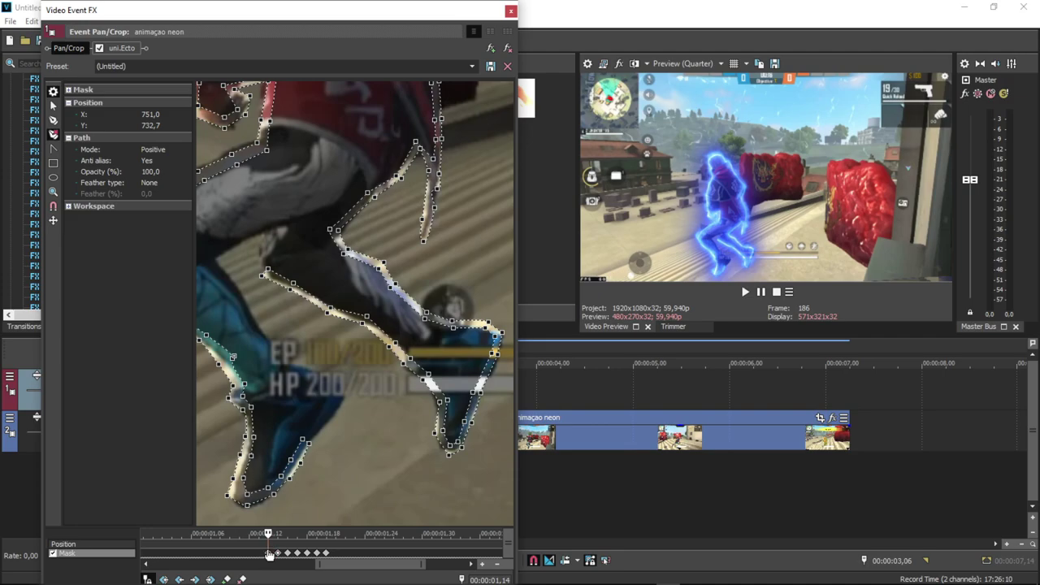
- At 00:00:01,13, delete the outline points along the underside of the rear leg below the knee
key("Left")
left_click(269, 270)
left_click(274, 275)
left_click(269, 270)
left_click(291, 290)
left_click(293, 285)
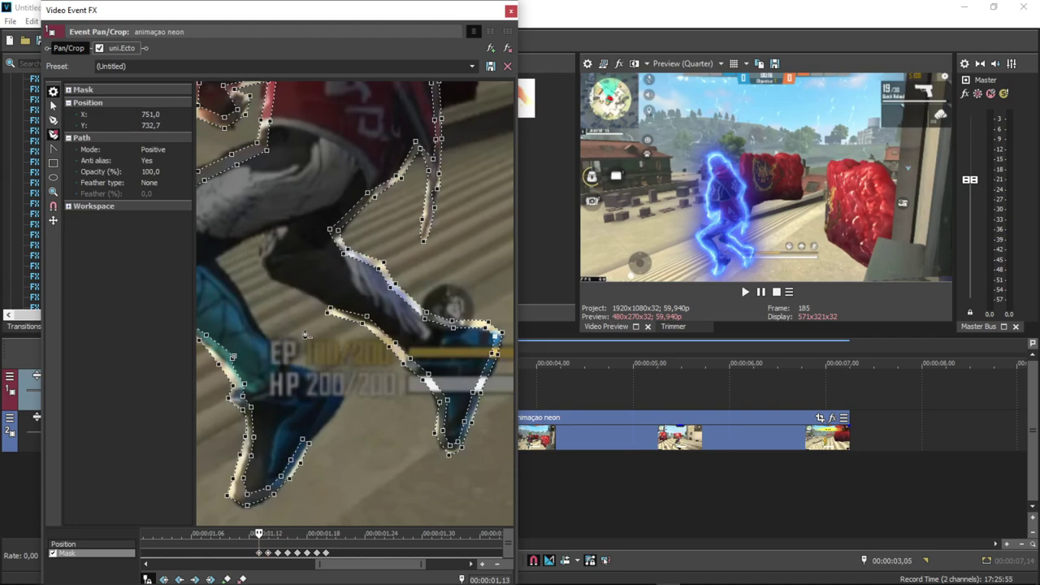
- Delete the outline points along the underside of the rear calf down to the ankle, at 00:00:01,12 and 00:00:01,11
key("Left")
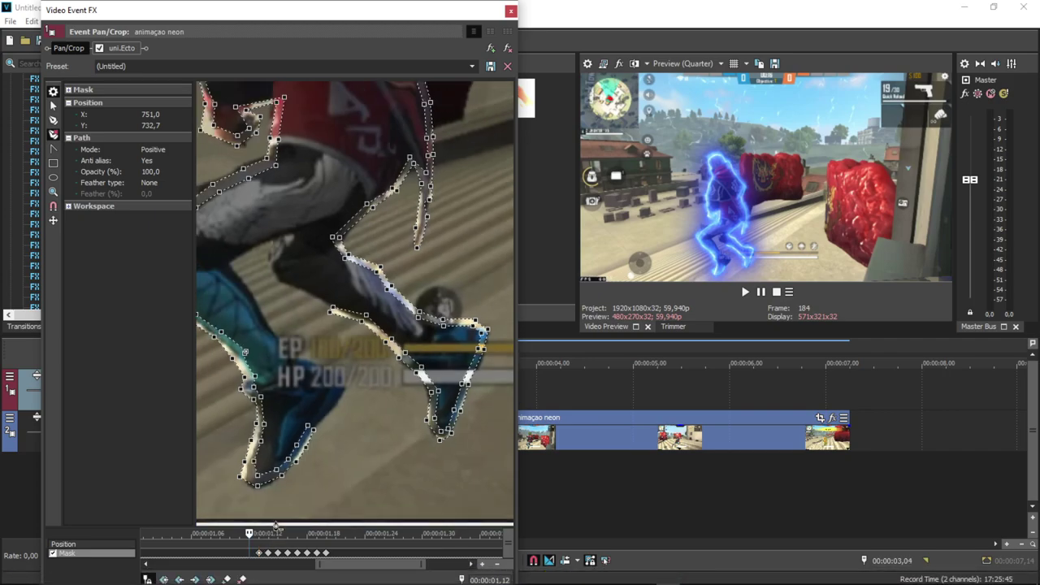
scroll(287, 556, "down", 3)
scroll(314, 561, "up", 2)
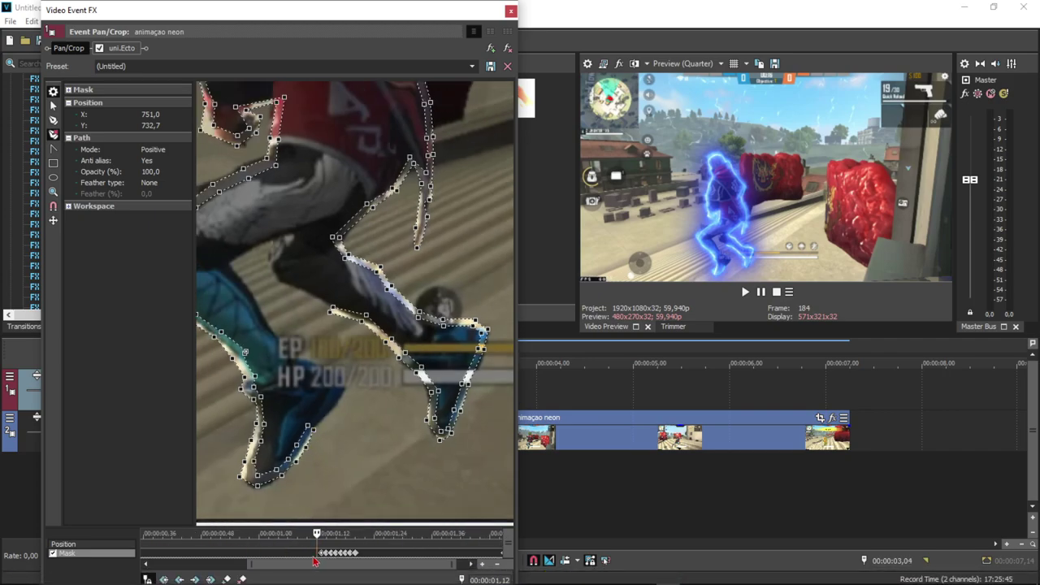
left_click(330, 313)
left_click(332, 308)
key("Left")
left_click(361, 322)
left_click(366, 315)
left_click(391, 339)
left_click(385, 342)
left_click(388, 348)
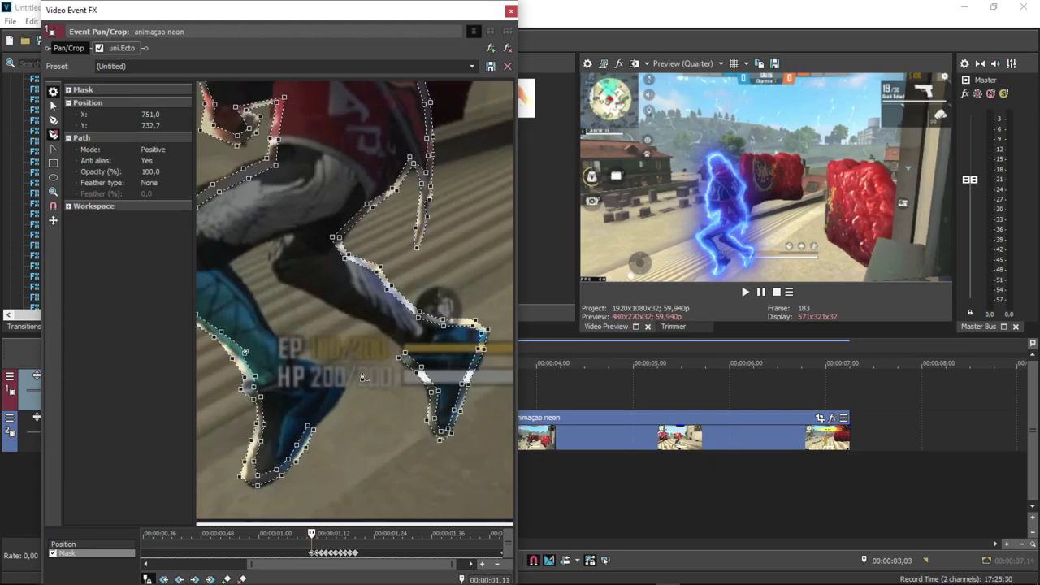
- Delete the outline points from the front of the rear ankle down toward the toe, at 00:00:01,10 and 00:00:01,09
scroll(355, 385, "up", 1)
key("Left")
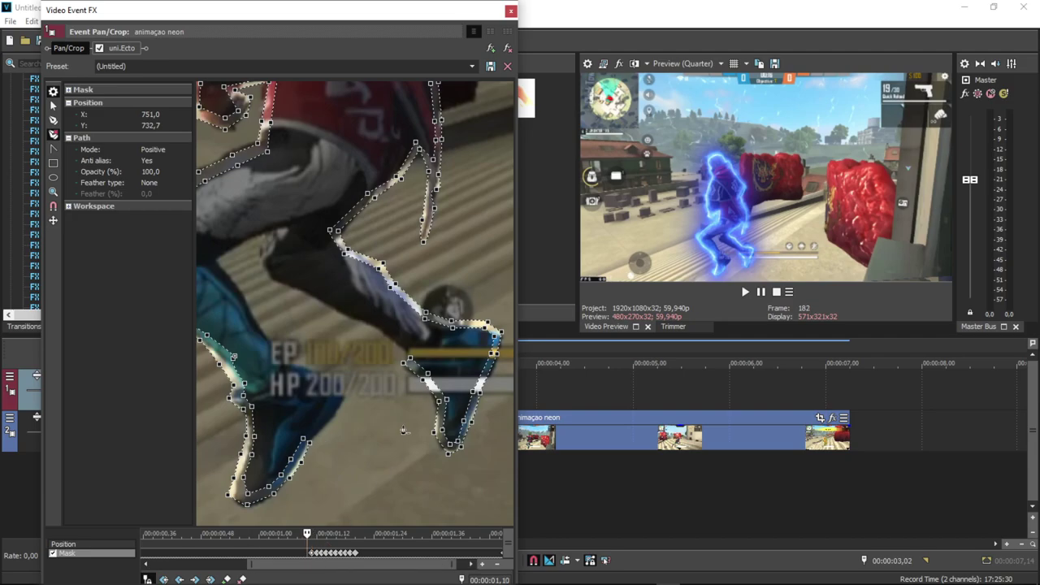
left_click(411, 358)
left_click(404, 363)
left_click(429, 374)
left_click(424, 381)
key("Left")
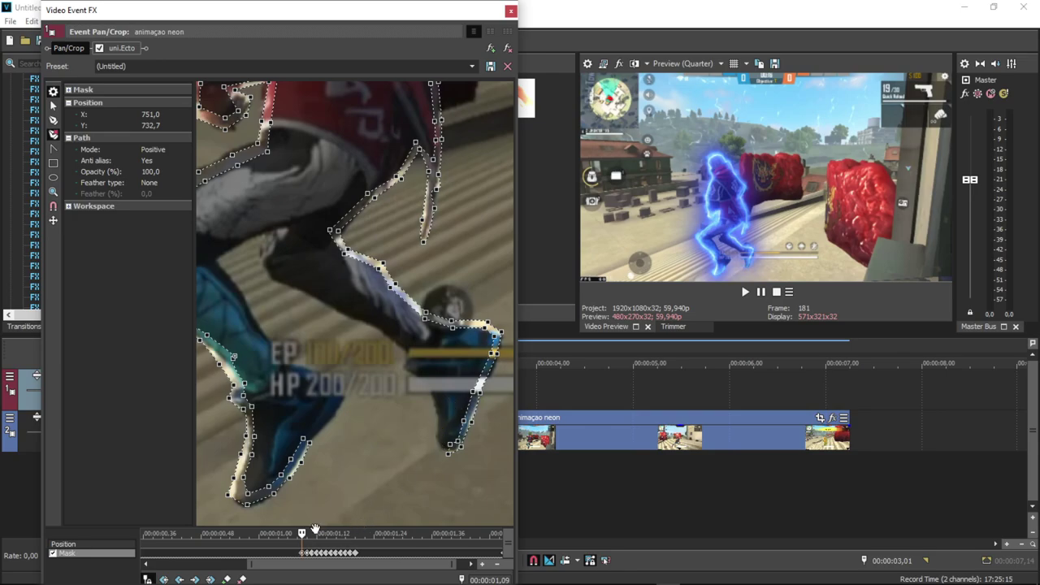
- Delete the outline points around the rear toe at 00:00:01,08 and along the lower sole at 00:00:01,07
key("Left")
left_click(450, 446)
key("Delete")
key("Left")
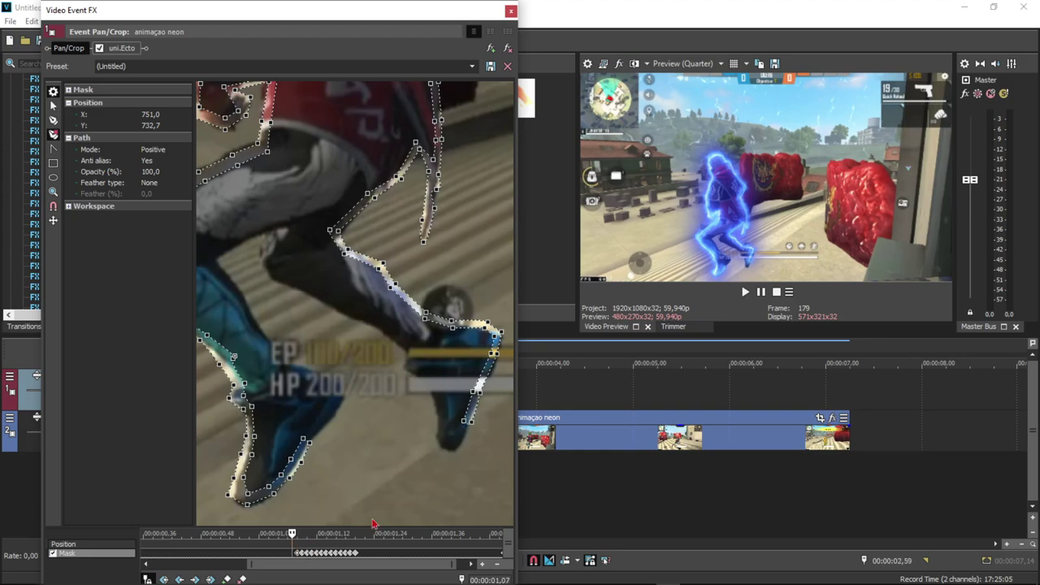
left_click(464, 421)
left_click(472, 423)
left_click(473, 392)
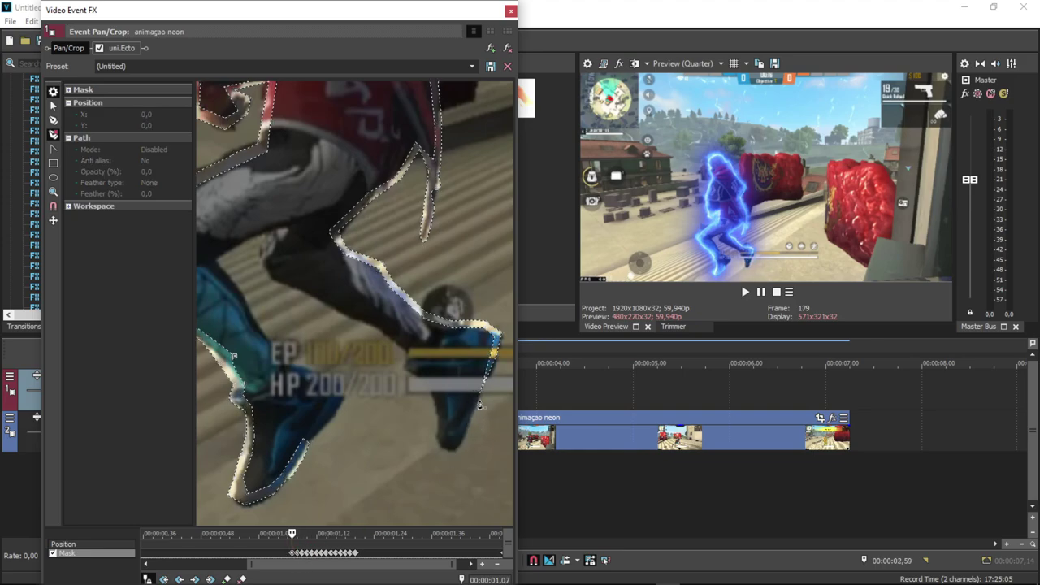
- Delete the outline points up the rest of the rear sole at 00:00:01,06 and around the heel at 00:00:01,05
key("Left")
left_click(481, 396)
left_click(491, 355)
left_click(497, 355)
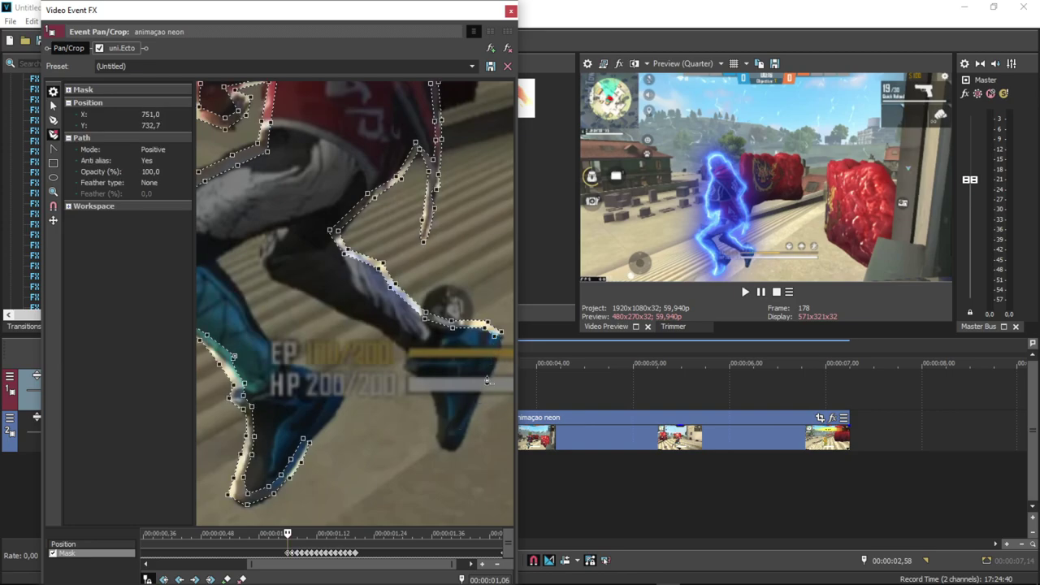
key("Left")
left_click(484, 336)
left_click(487, 329)
left_click(489, 322)
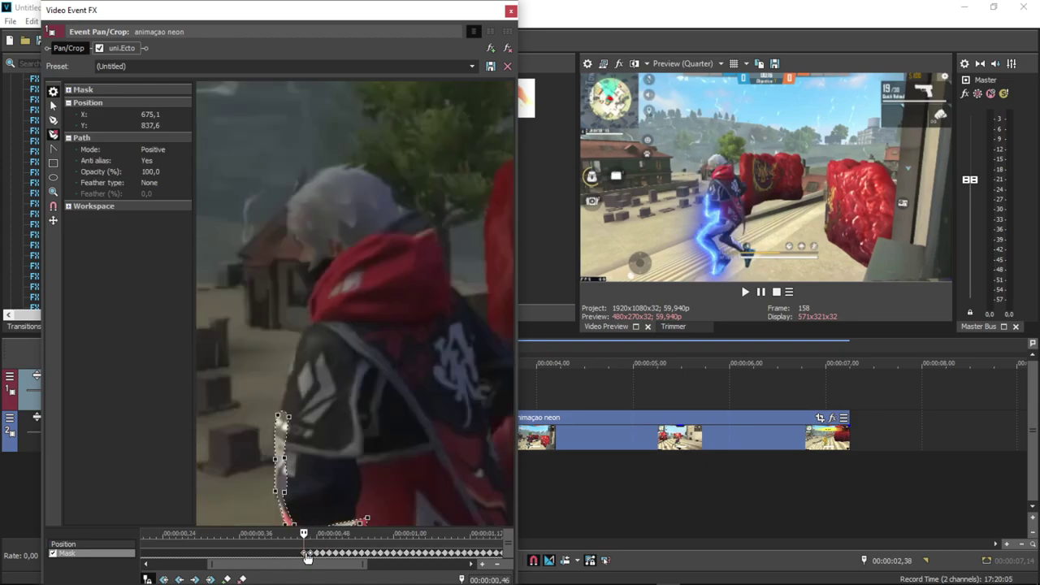
- Delete the outline points down the forearm to the wrist, one frame earlier each time, at 00:00:00,45, 00:00:00,44 and 00:00:00,43
key("Left")
left_click_drag(289, 420, 284, 459)
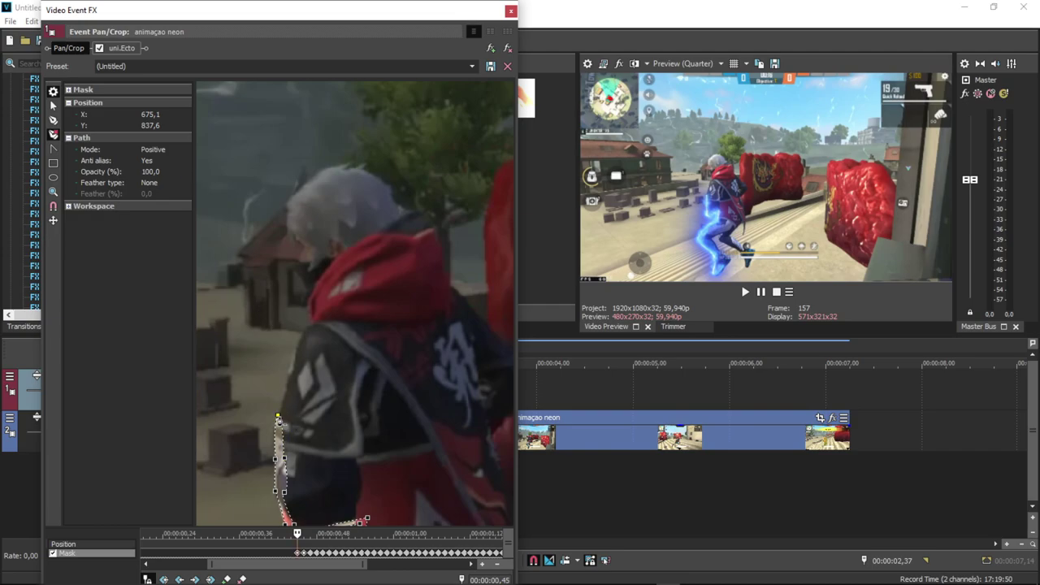
left_click(55, 122)
left_click_drag(301, 378, 298, 240)
left_click_drag(323, 309, 366, 202)
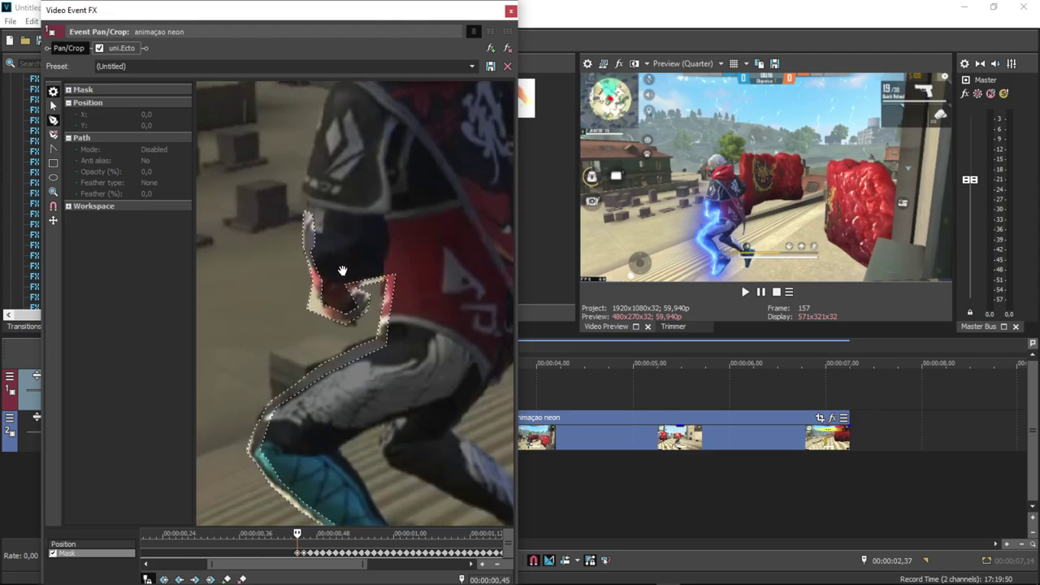
left_click_drag(343, 270, 342, 246)
scroll(355, 281, "up", 1)
left_click(56, 136)
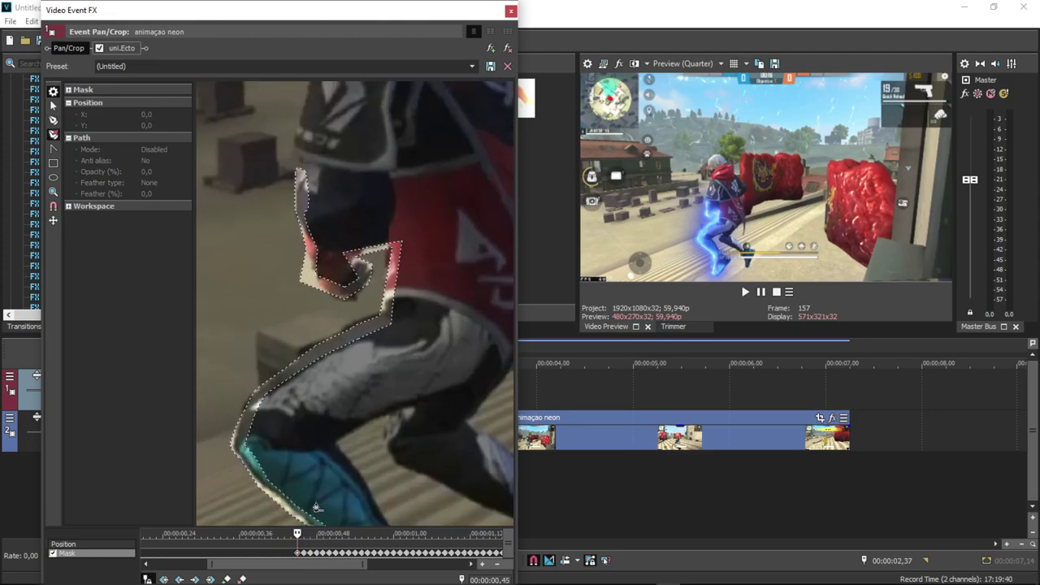
key("Left")
left_click_drag(308, 174, 298, 210)
left_click(285, 555)
left_click(305, 212)
left_click(296, 211)
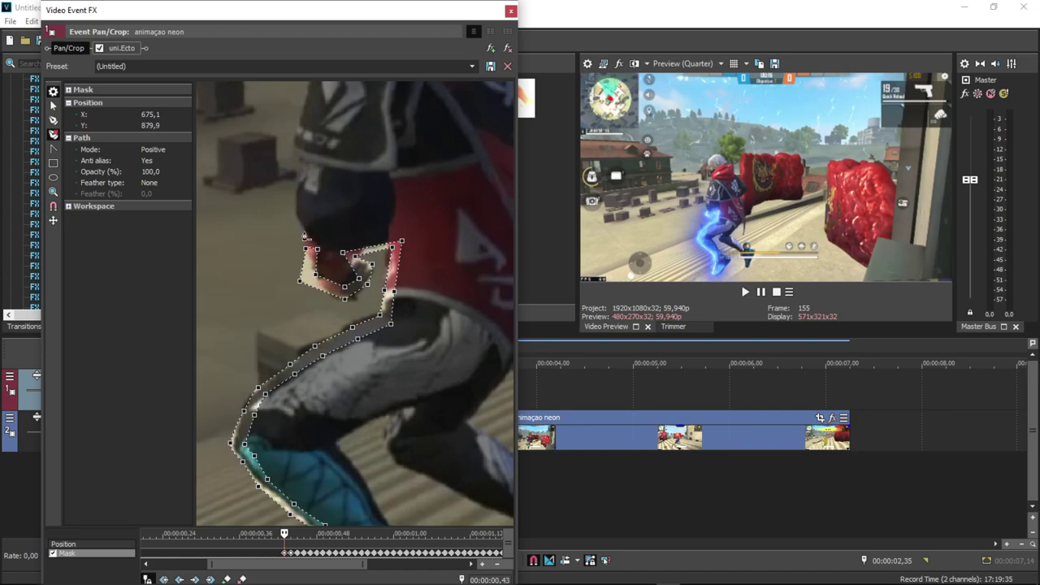
- Delete the outline points from the wrist around the fist, at 00:00:00,42 and 00:00:00,41
left_click(291, 552)
left_click(318, 249)
left_click(306, 248)
left_click(300, 281)
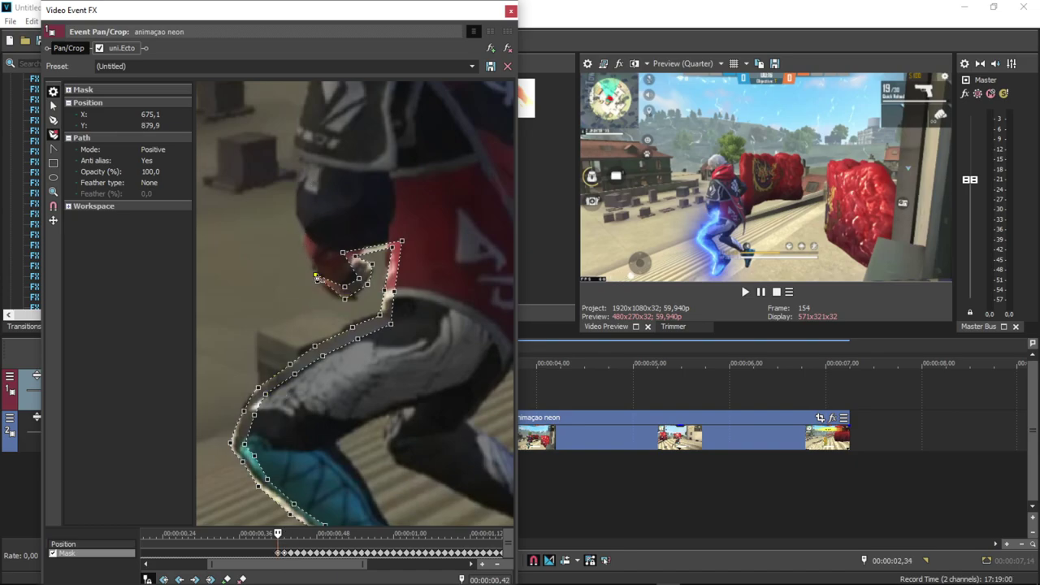
left_click(276, 555)
left_click(345, 290)
left_click(345, 299)
left_click(360, 279)
left_click(368, 285)
left_click(372, 265)
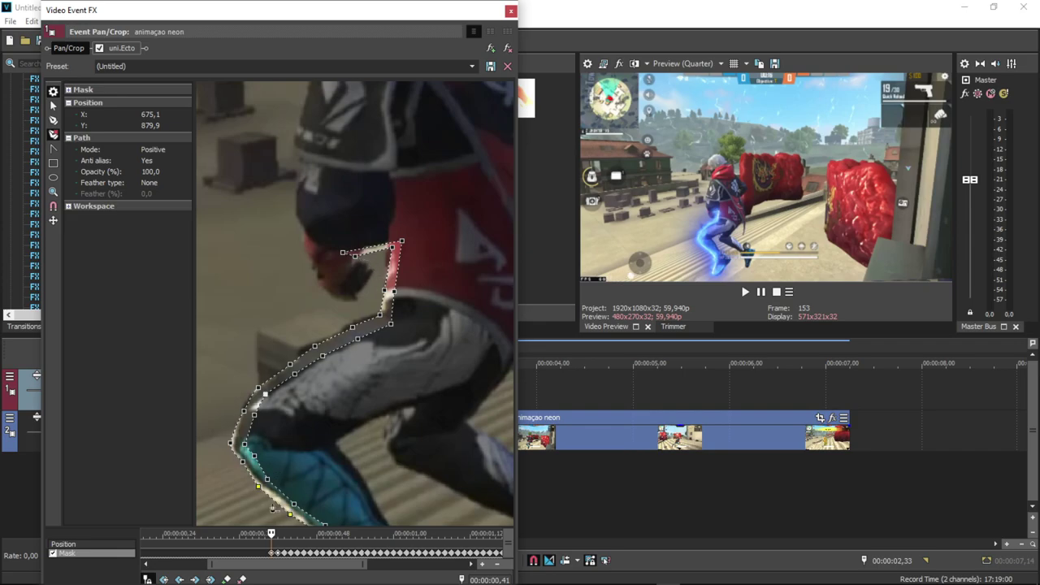
- Delete the outline points from the fist across to the jacket and down its edge to the thigh, from 00:00:00,40 to 00:00:00,38
left_click(267, 554)
left_click_drag(342, 269, 385, 248)
key("Delete")
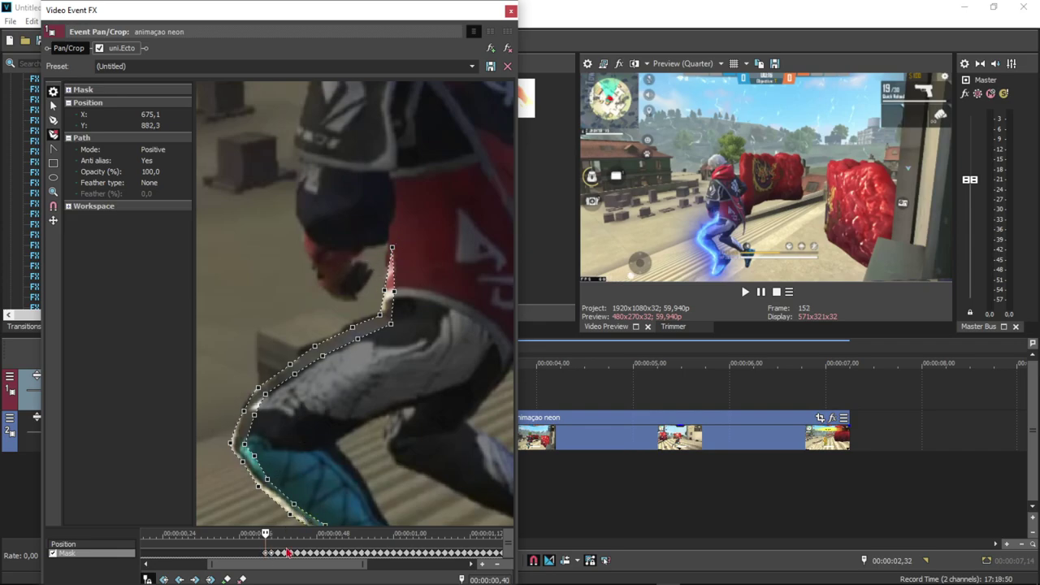
left_click(260, 554)
left_click(392, 247)
left_click(394, 292)
key("Delete")
left_click(253, 553)
left_click(391, 323)
key("Delete")
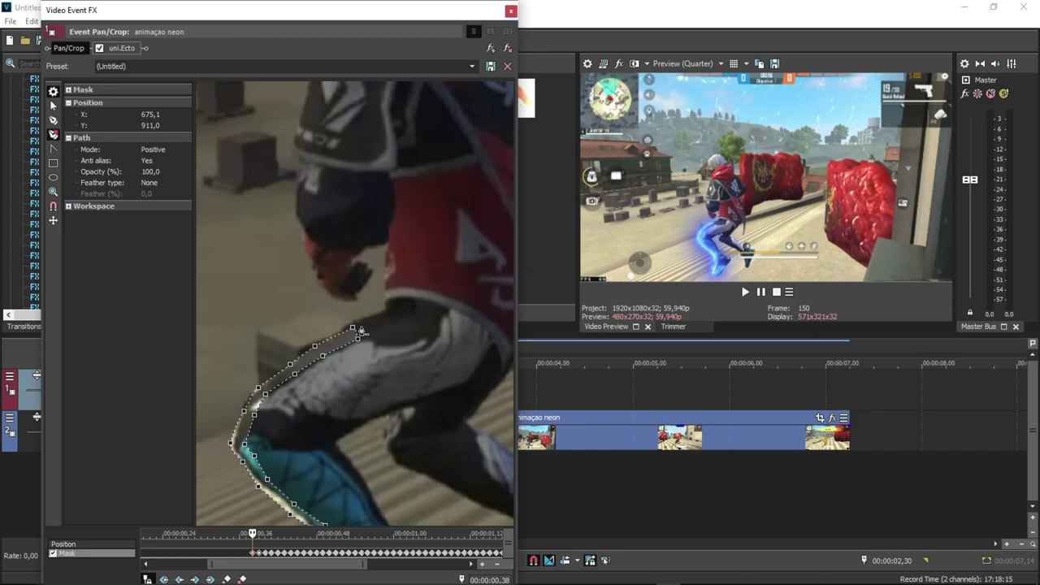
- Delete the outline points along the top of the front thigh, at 00:00:00,37 and 00:00:00,36
key("Left")
left_click(358, 339)
key("Delete")
left_click(352, 329)
key("Delete")
left_click(242, 554)
left_click(308, 358)
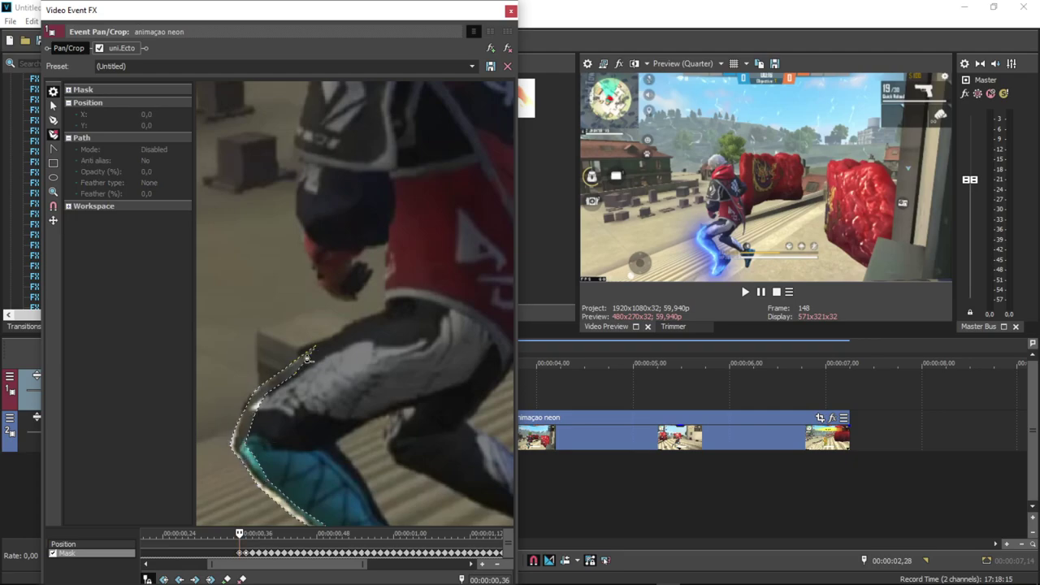
left_click(313, 350)
left_click(292, 363)
left_click(295, 376)
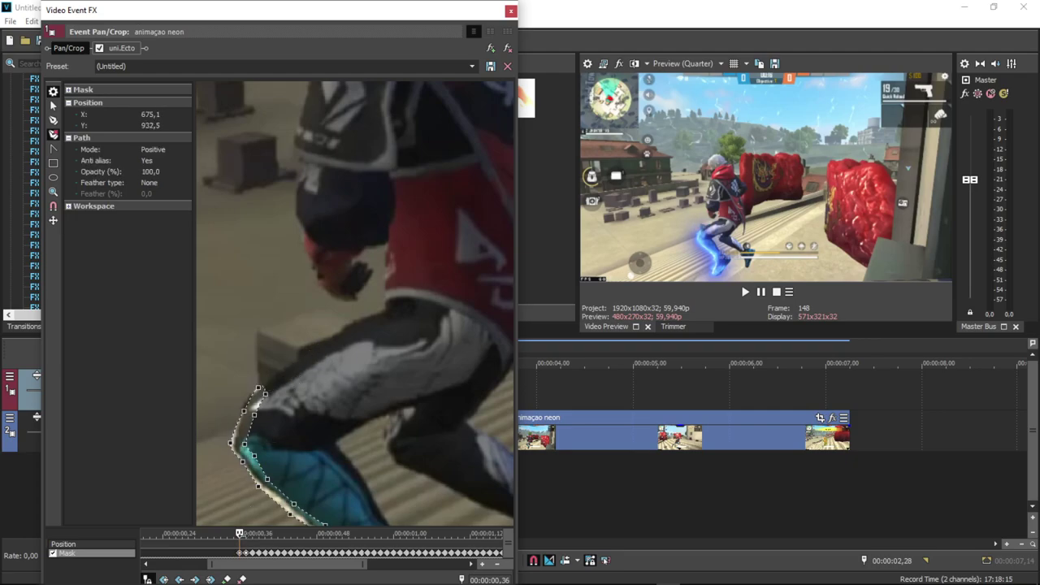
- Delete the outline points around the front knee at 00:00:00,35 and just below it at 00:00:00,34
left_click(233, 555)
left_click(265, 395)
left_click(259, 389)
left_click(245, 411)
left_click(253, 417)
key("Delete")
left_click(226, 554)
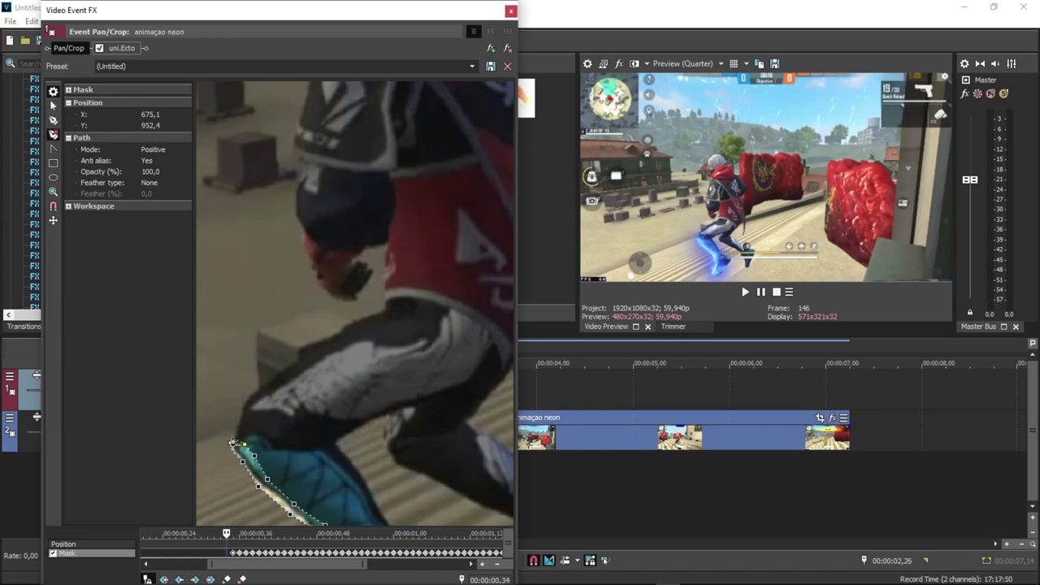
left_click(233, 445)
key("Delete")
left_click(255, 456)
key("Delete")
- Delete the outline points down the front shin, one frame earlier each time, from 00:00:00,33 to 00:00:00,31
left_click(54, 121)
left_click_drag(375, 442, 356, 190)
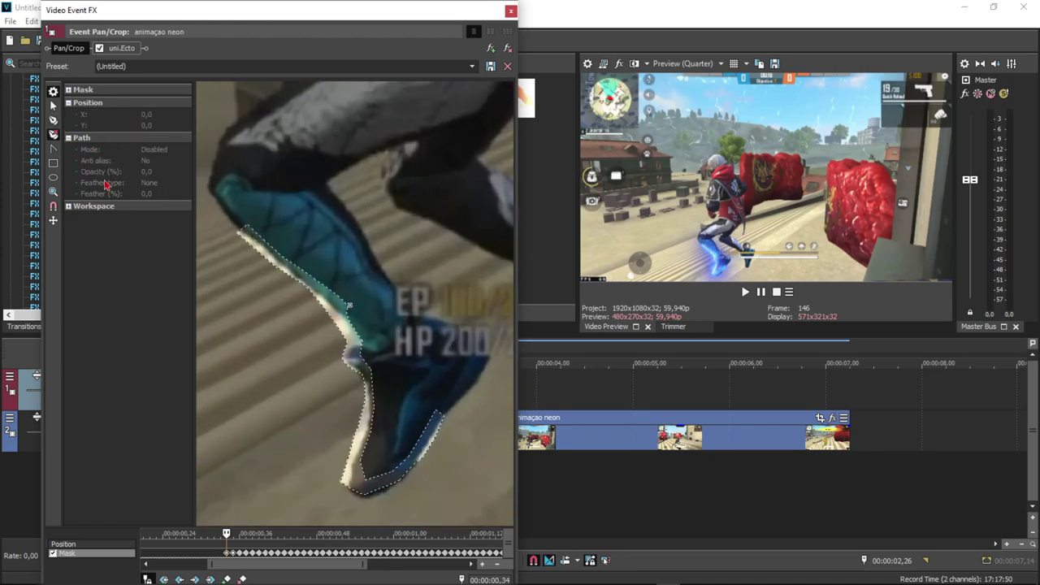
left_click(231, 554)
key("Left")
key("Left")
left_click(237, 237)
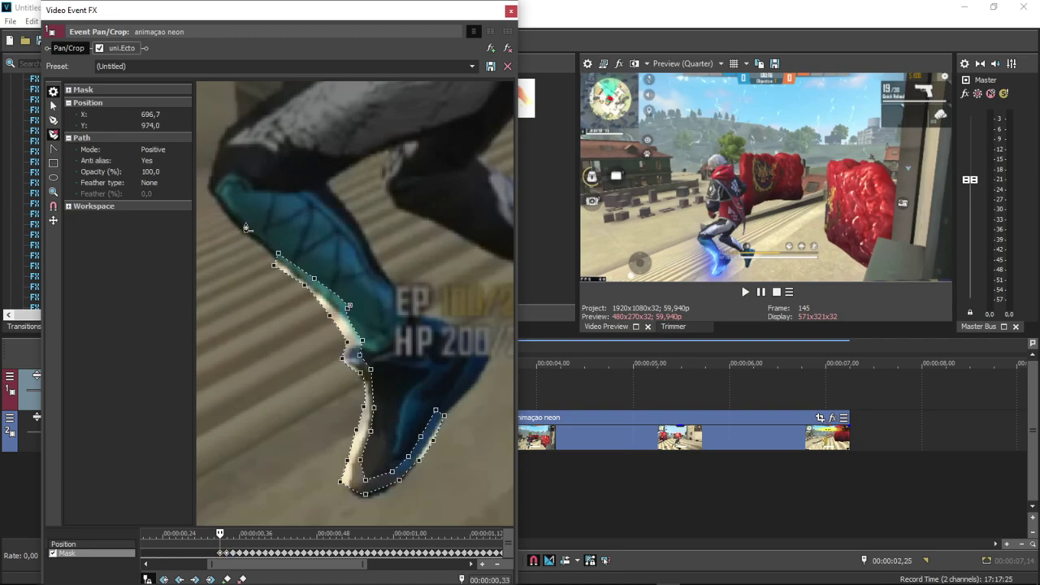
key("Left")
left_click_drag(278, 254, 350, 308)
key("Left")
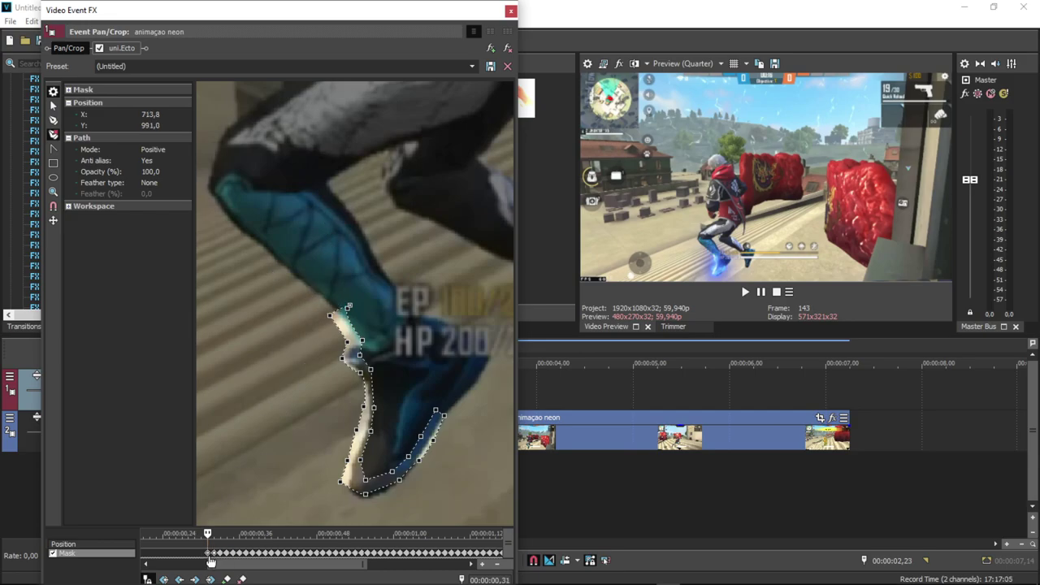
- Delete the outline points around the front leg's ankle and down the foot, from 00:00:00,30 to 00:00:00,28
key("Left")
left_click(347, 308)
left_click(332, 315)
left_click(352, 312)
left_click(361, 347)
left_click(195, 554)
left_click_drag(343, 358, 367, 431)
left_click(189, 554)
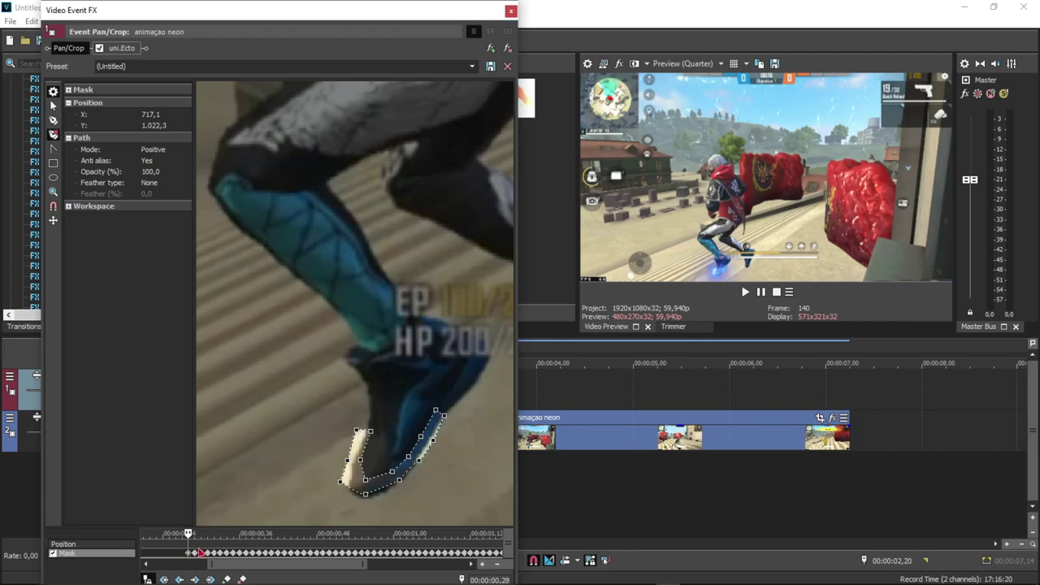
- Delete the outline points around the front foot's toe and lower sole, one frame earlier each time, from 00:00:00,27 to 00:00:00,25
left_click(182, 554)
left_click(358, 435)
left_click_drag(358, 435, 364, 486)
left_click(175, 554)
left_click(364, 483)
left_click(365, 494)
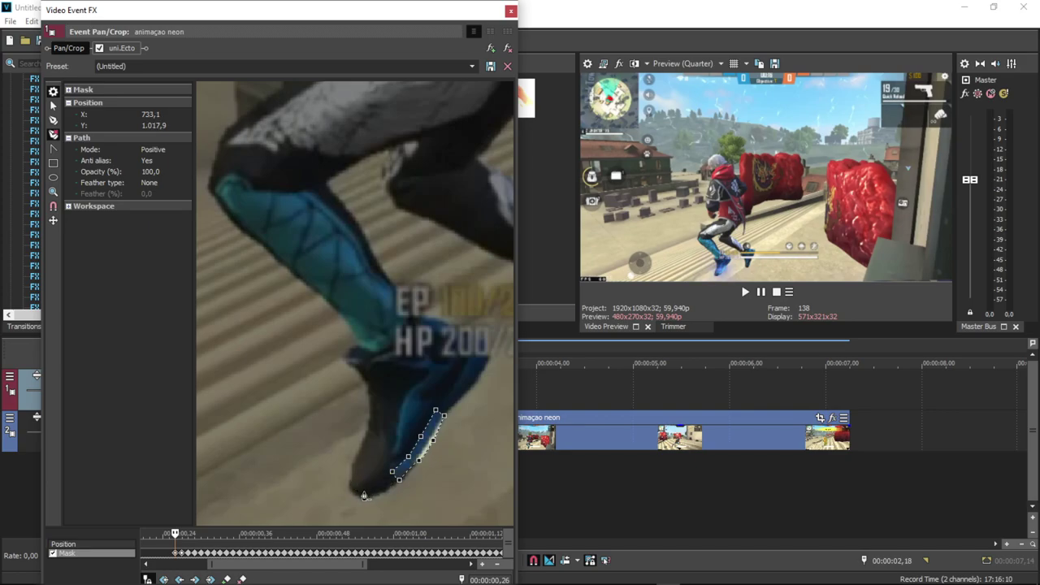
left_click(170, 554)
left_click(409, 457)
left_click(418, 461)
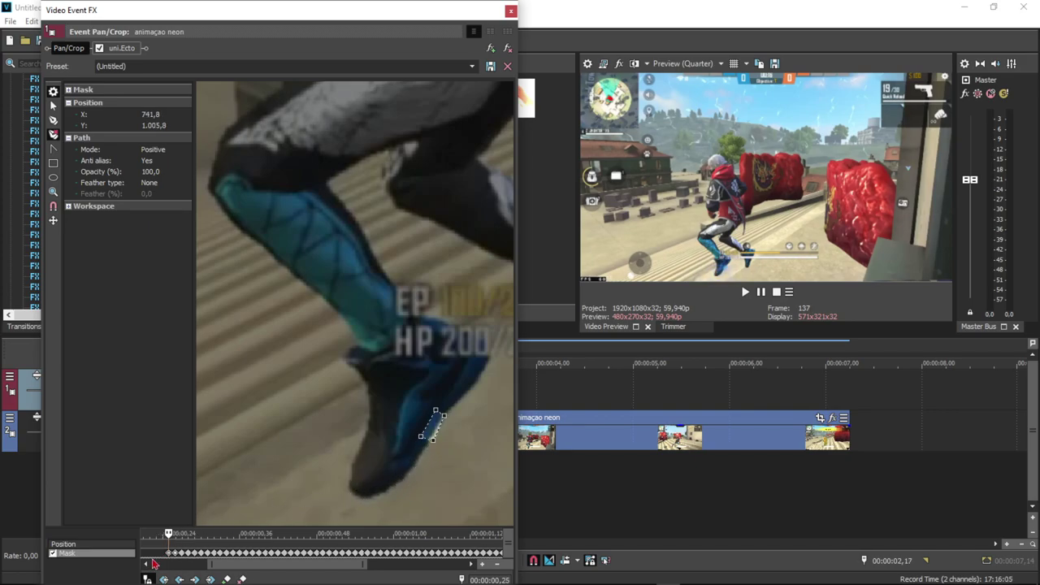
- Move the whole run of frame-by-frame mask keyframes to the start of the event and close the event effects window
scroll(235, 533, "down", 3)
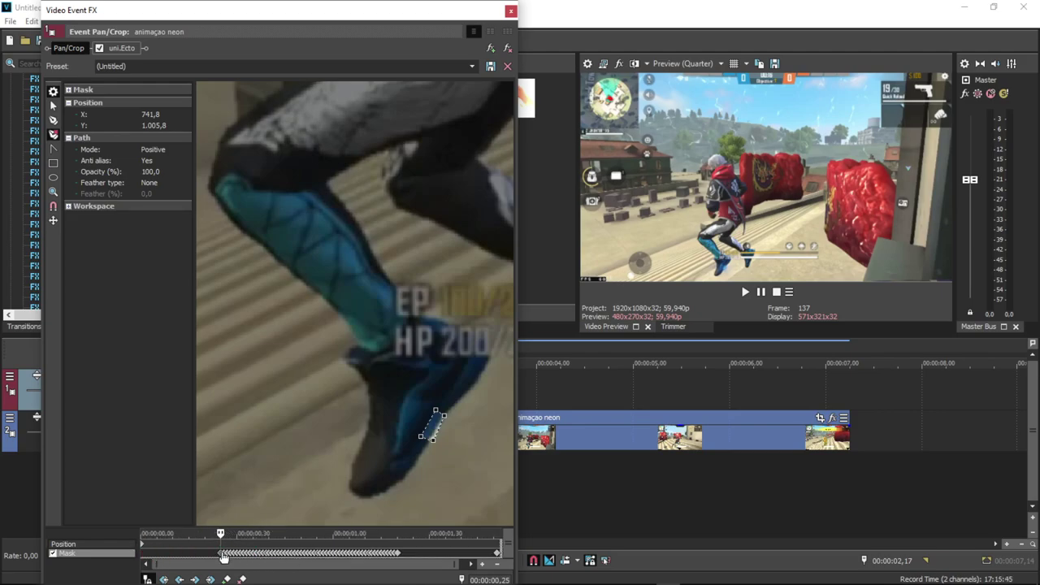
left_click(398, 554, "shift")
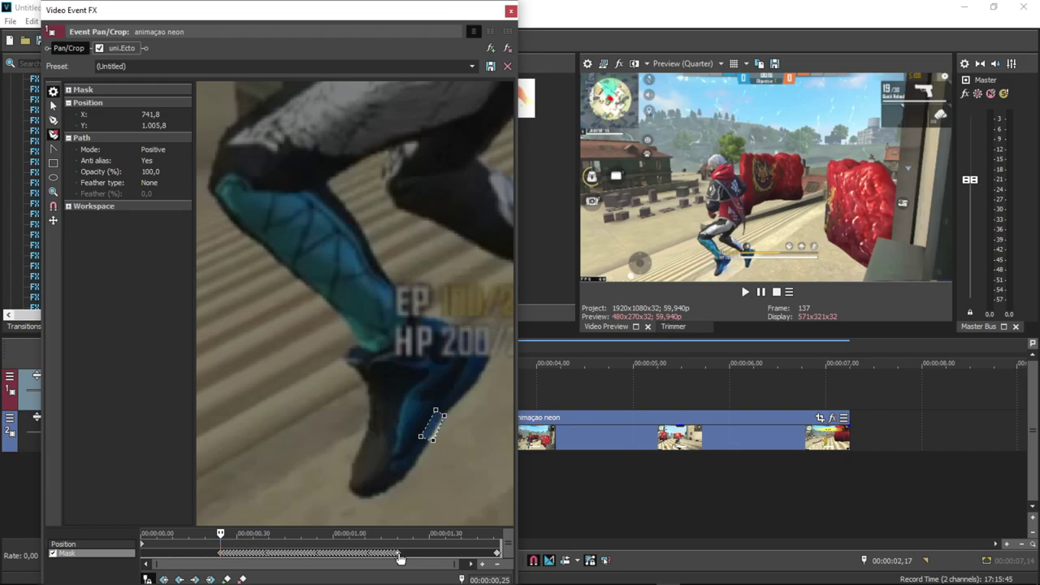
left_click_drag(224, 554, 137, 561)
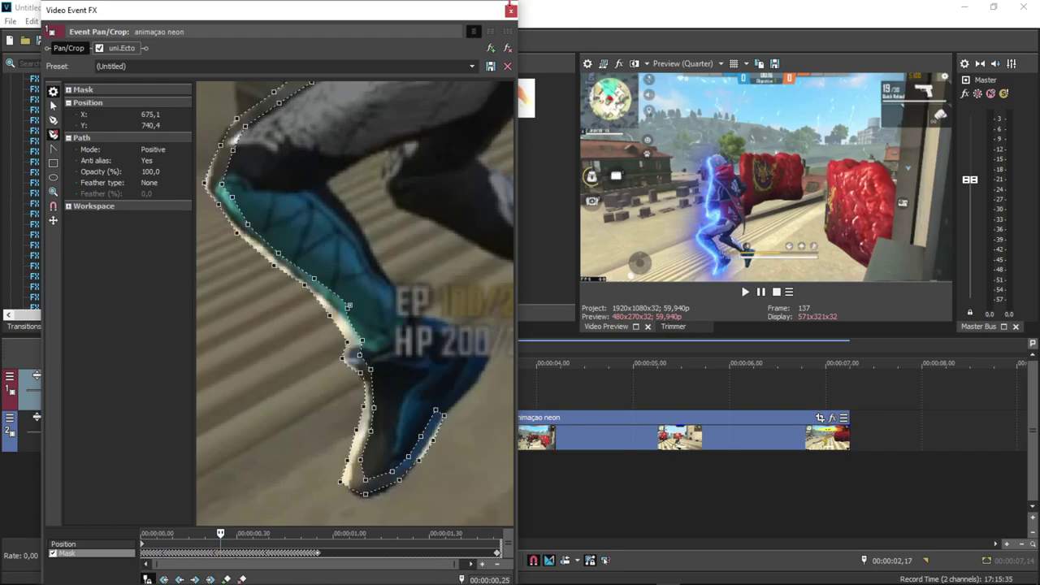
left_click(511, 12)
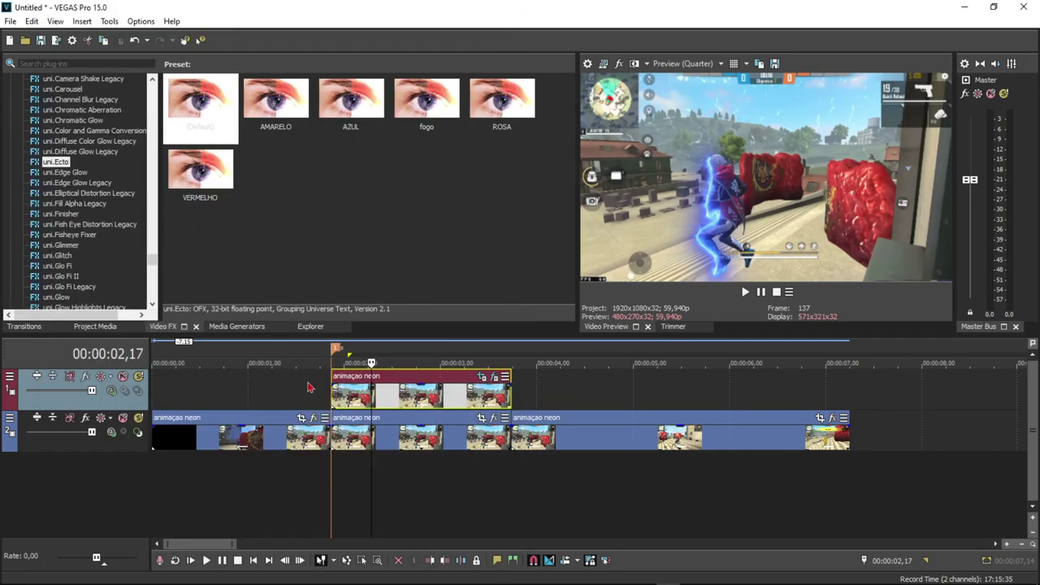
- Select the timeline region from 00:00:01,39 to 00:00:03,52 around the neon clip and play back the outline animation several times
left_click_drag(312, 354, 526, 350)
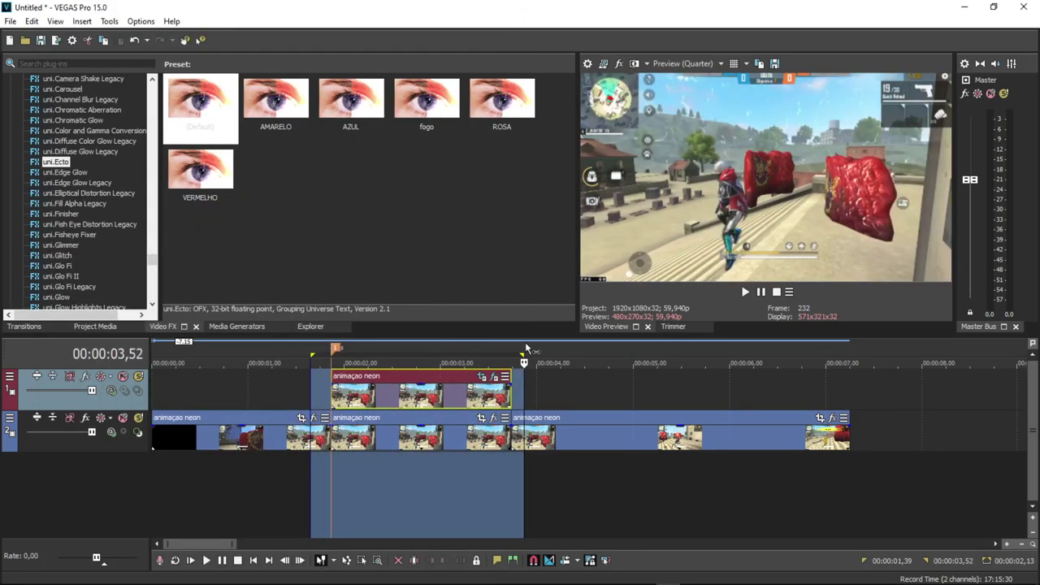
key("space")
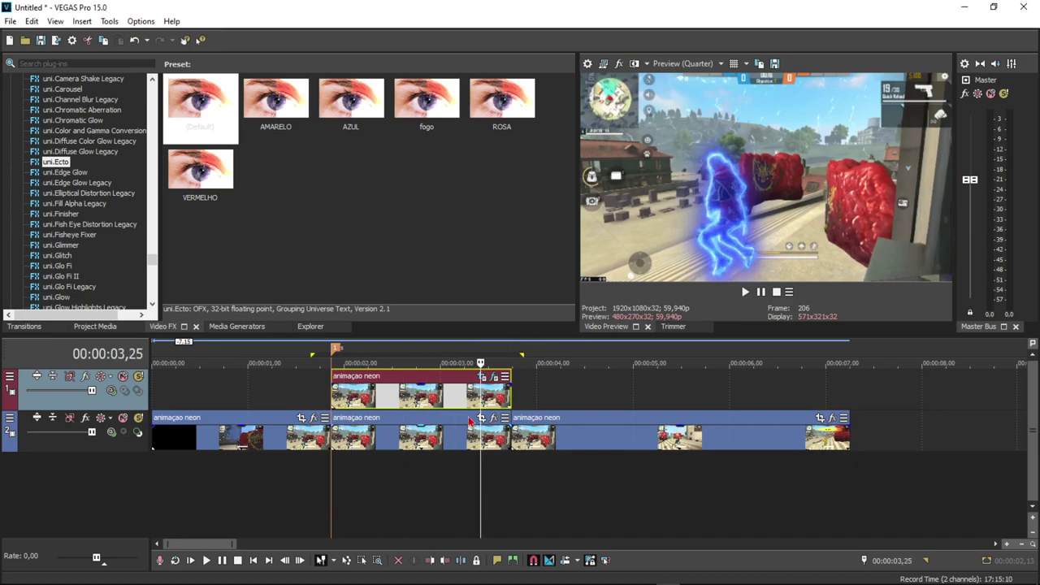
left_click(308, 464)
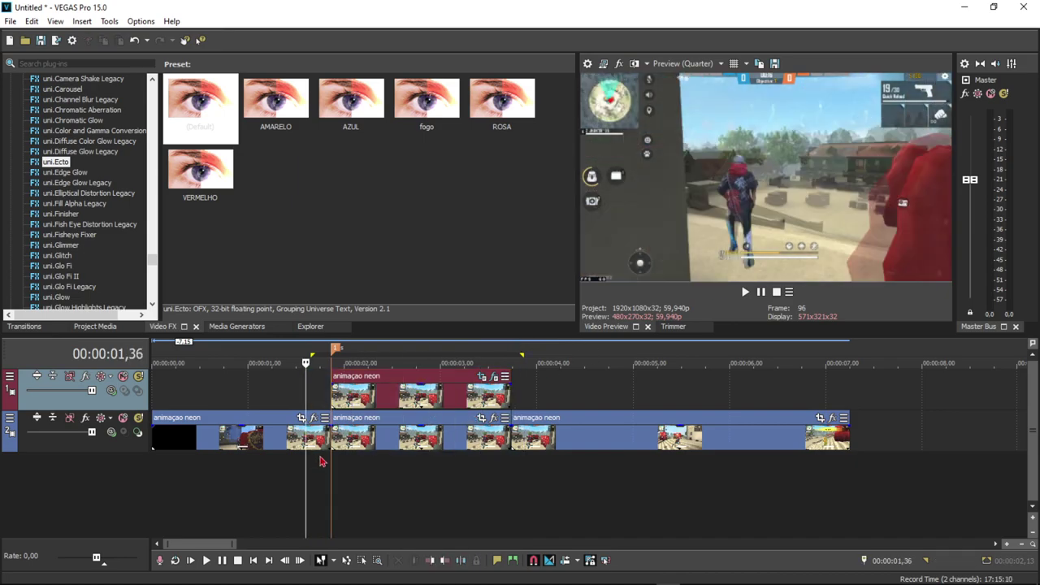
key("space")
key("space")
key("space")
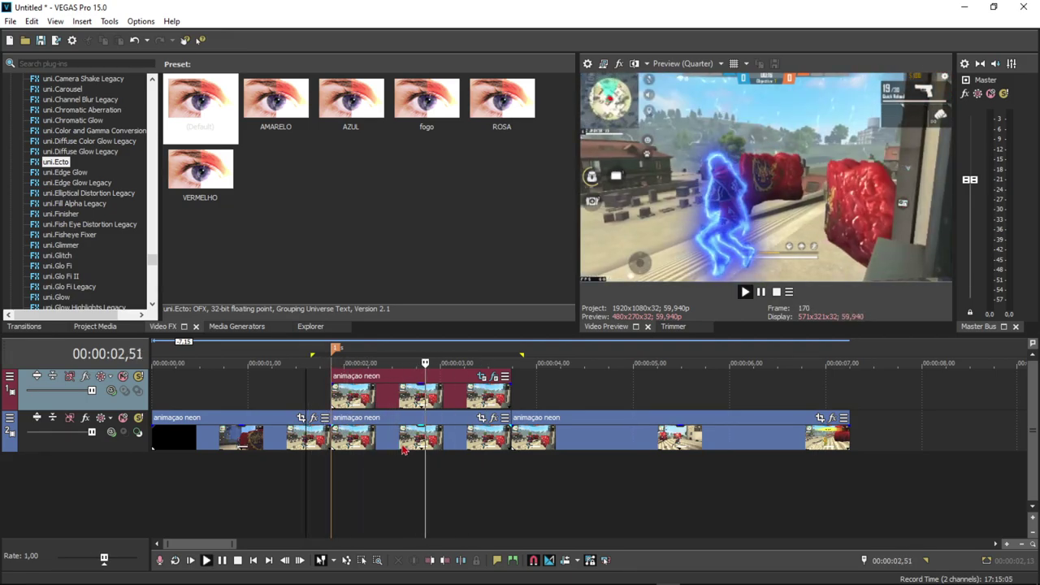
key("space")
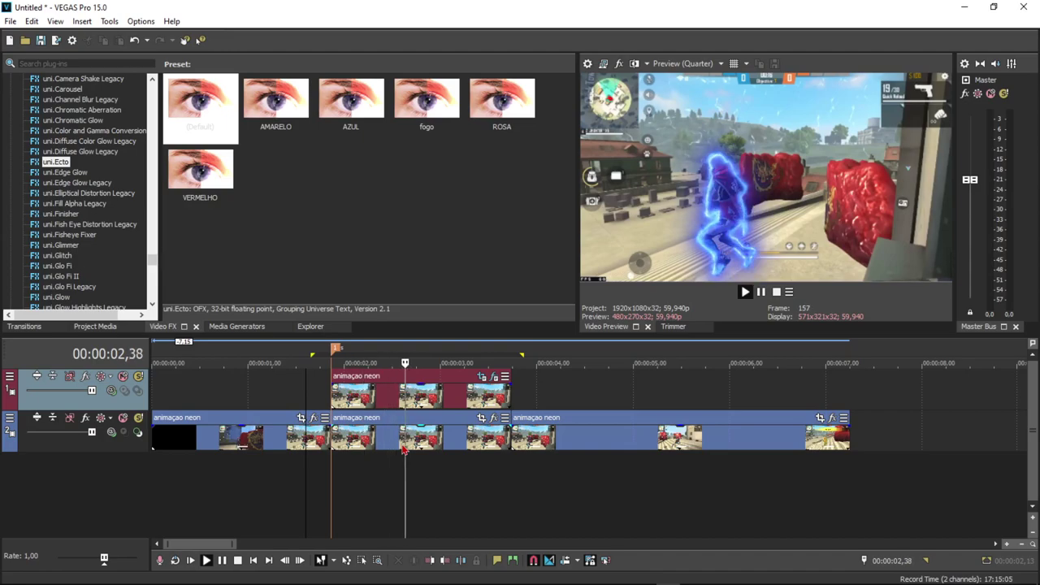
key("space")
key("space")
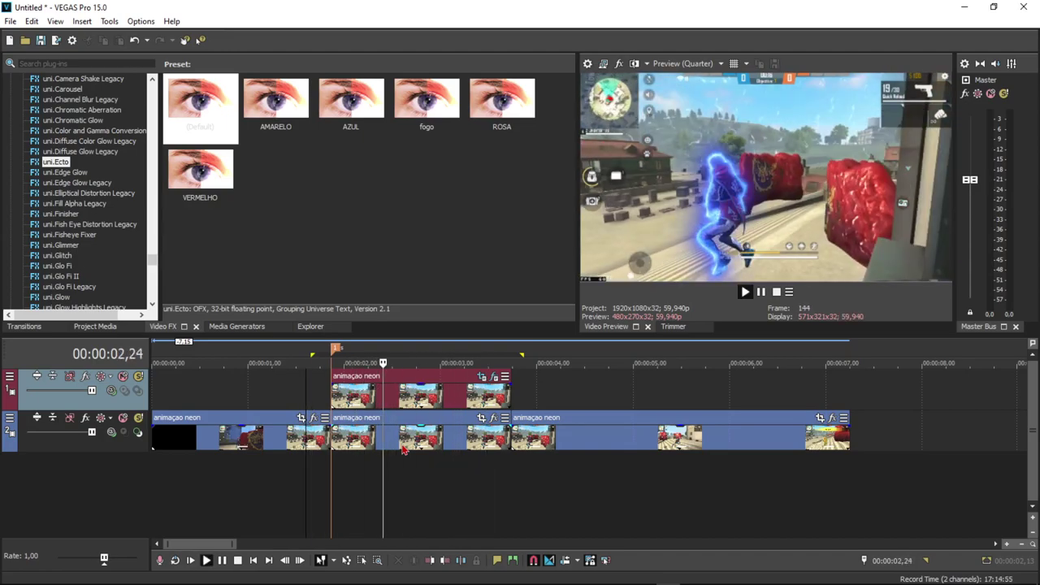
key("space")
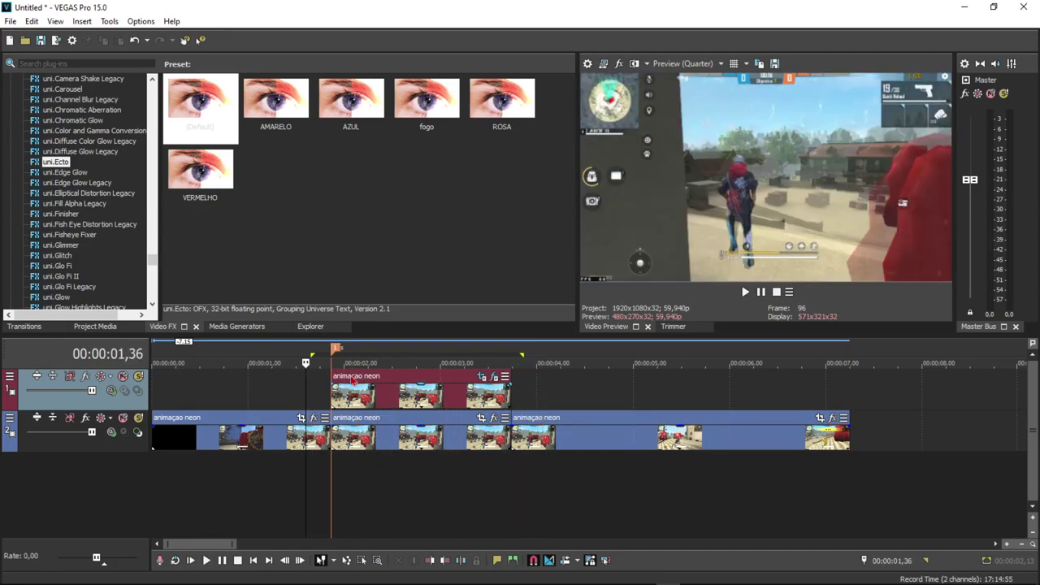
left_click(382, 377)
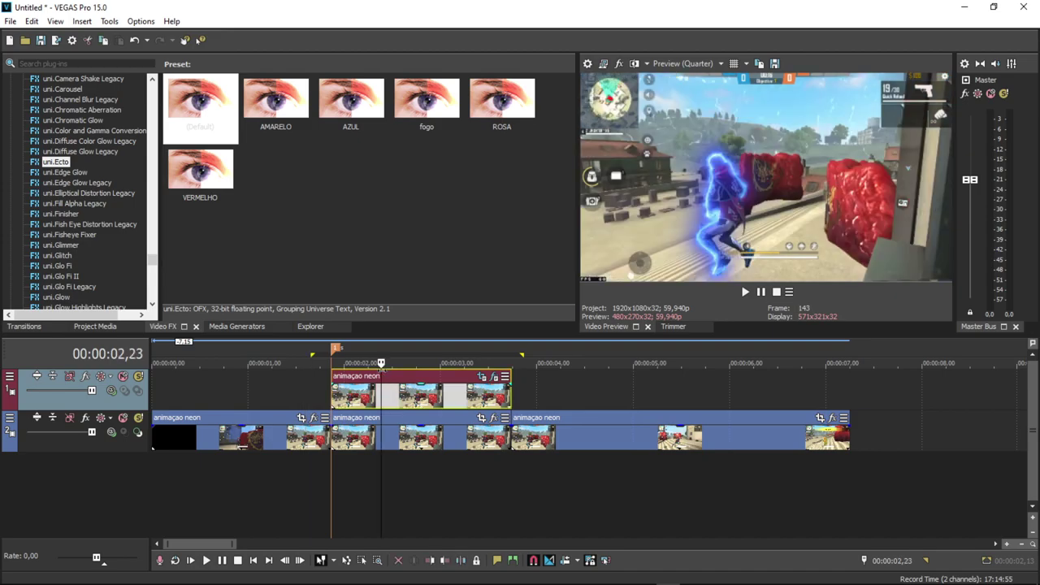
left_click(319, 348)
key("space")
key("space")
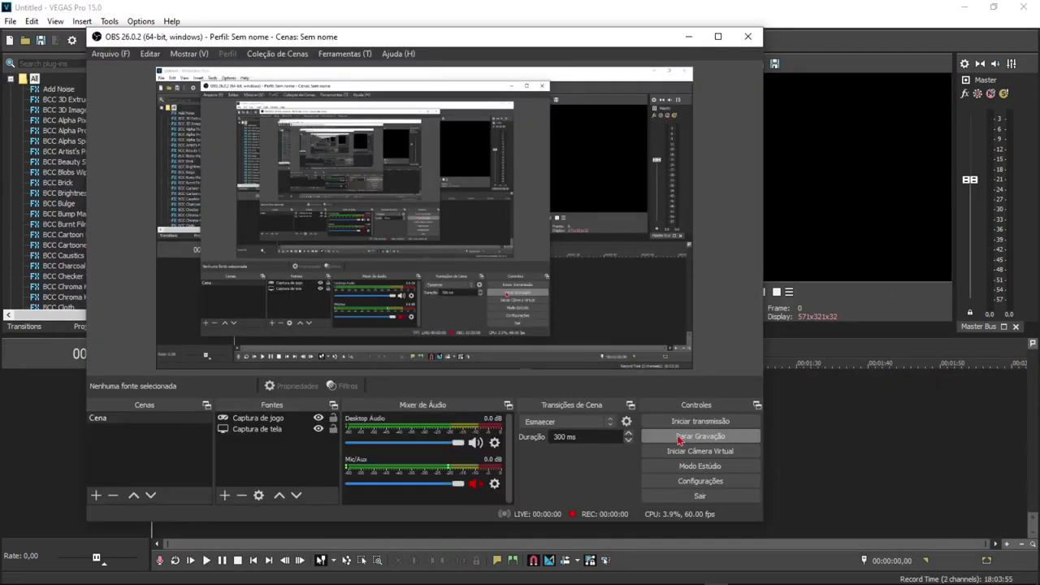
left_click(680, 439)
left_click(690, 36)
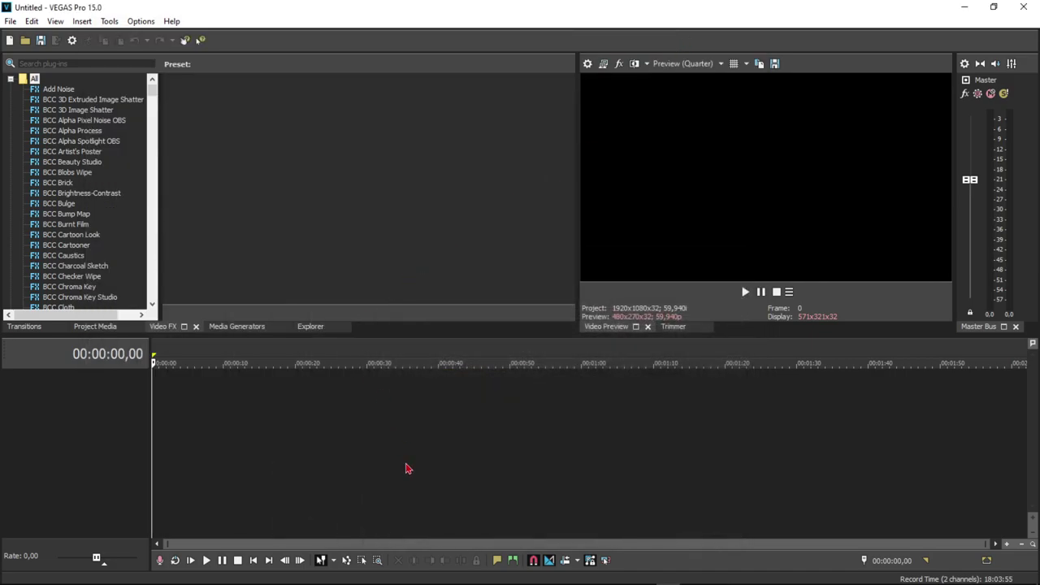